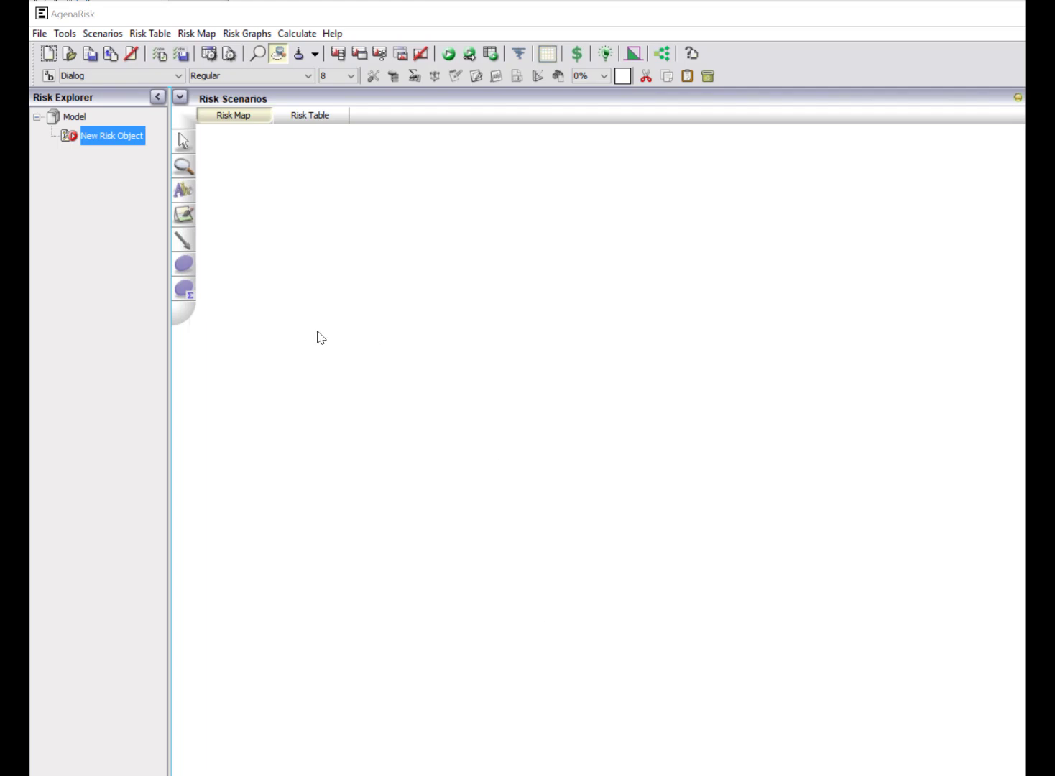
Step: Add a simulation node to the upper part of the risk map and show it as a risk graph
click(299, 300)
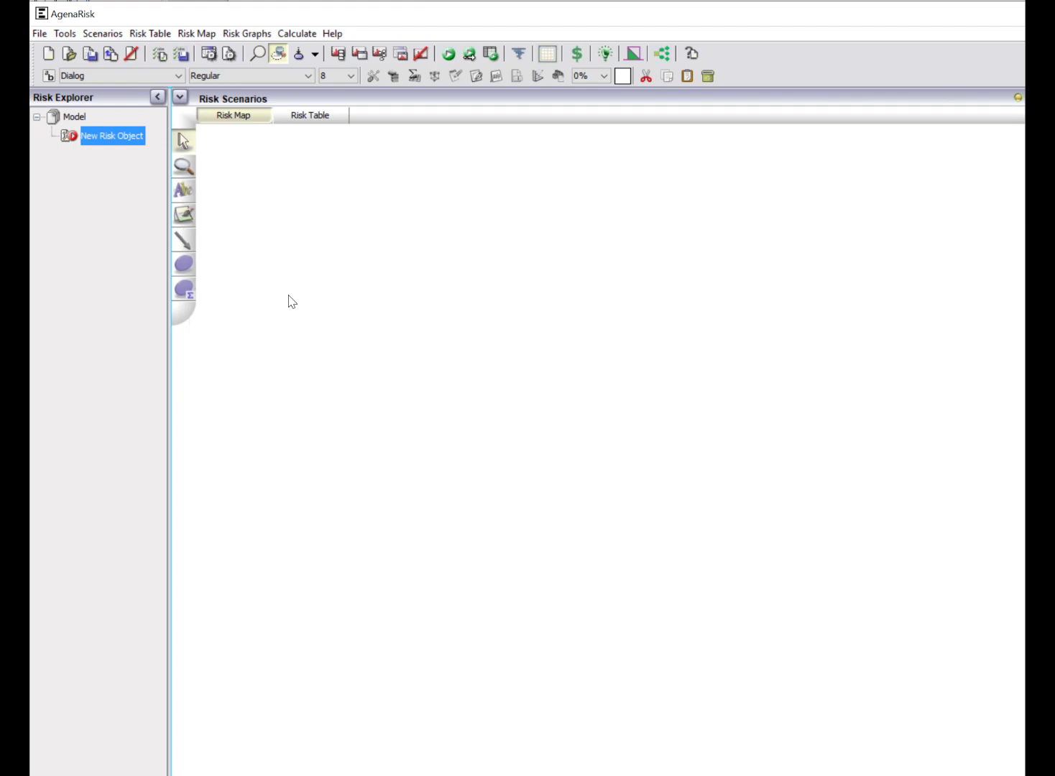
click(184, 288)
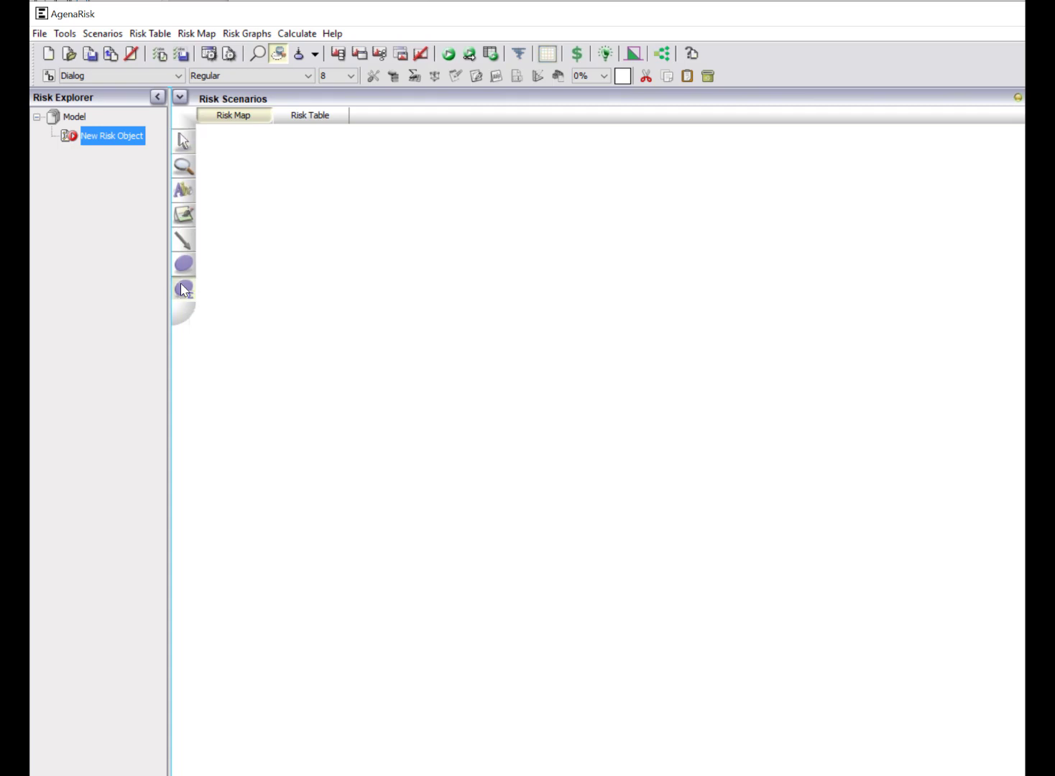
click(288, 194)
click(695, 474)
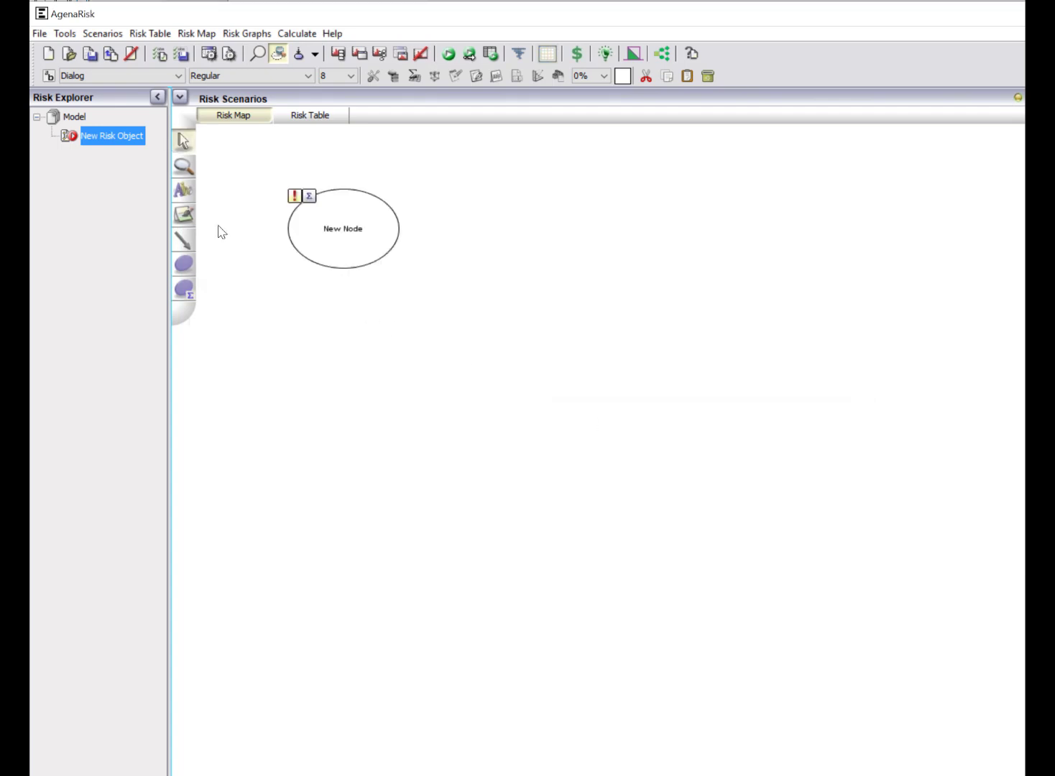
click(183, 167)
click(226, 176)
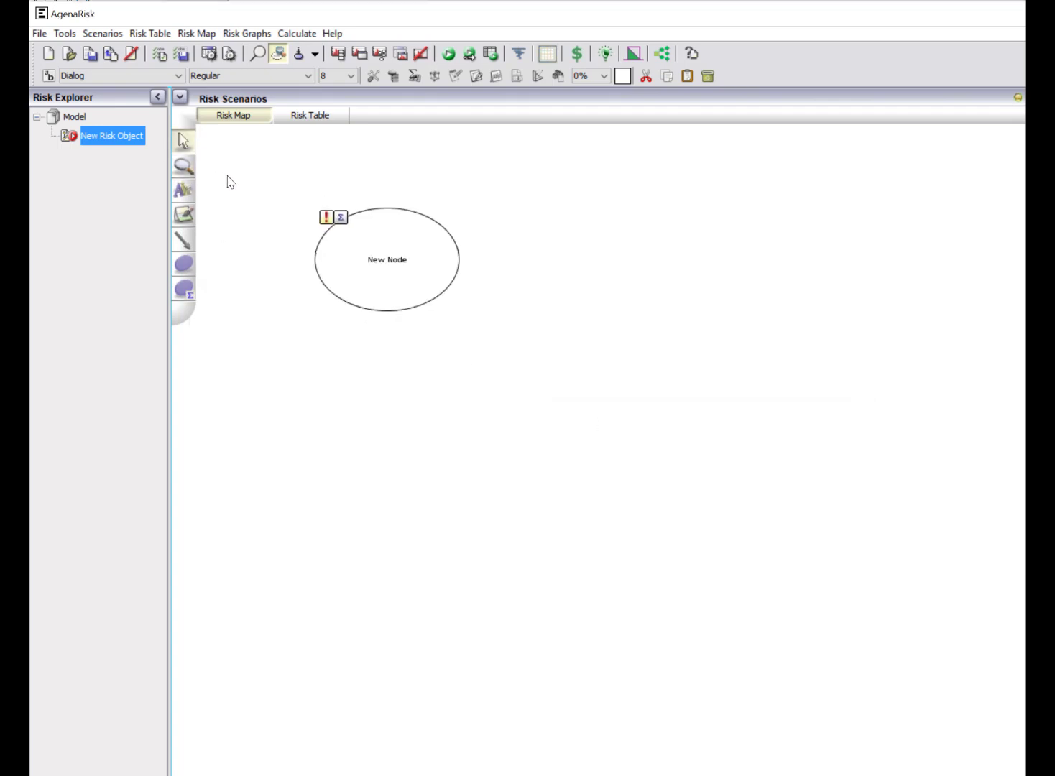
click(231, 177)
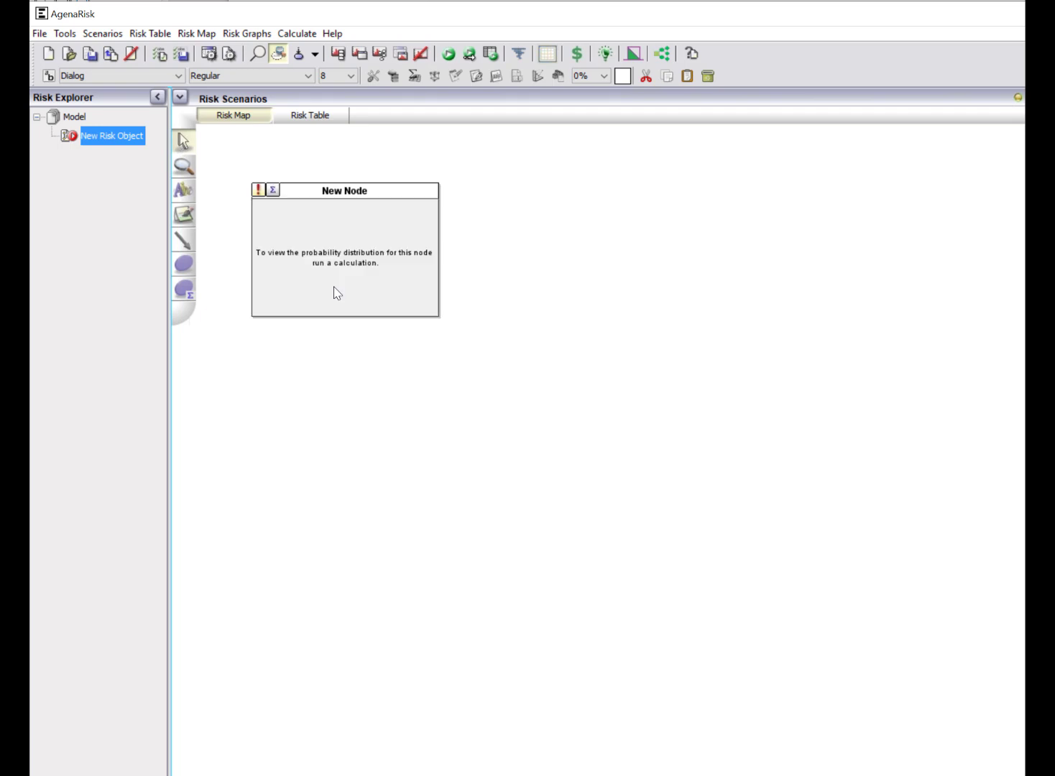
Step: Name the simulation node Growth, set its unique identifier to growth, and apply the changes
right_click(333, 291)
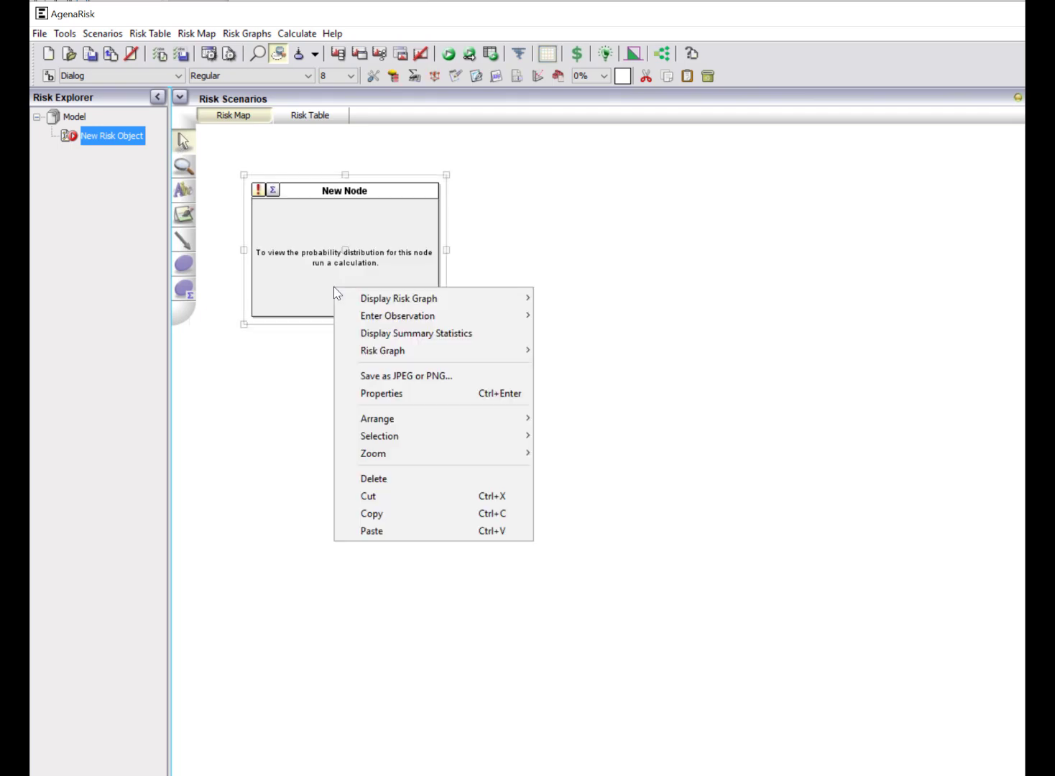
mouse_move(407, 425)
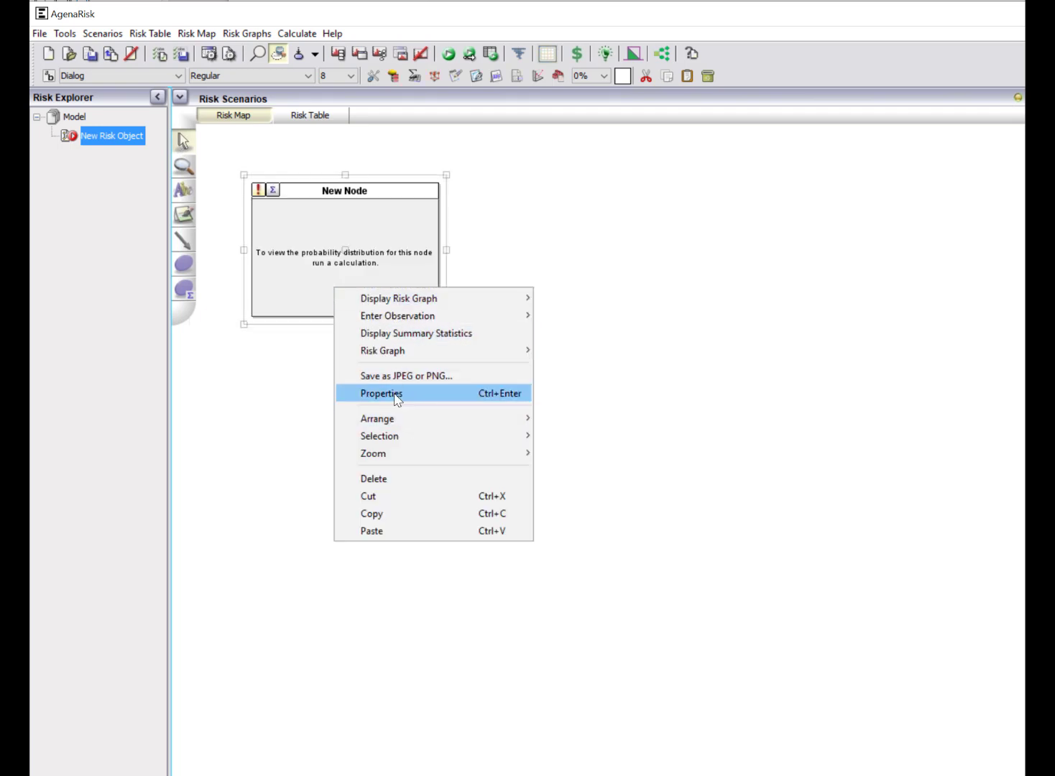
click(396, 394)
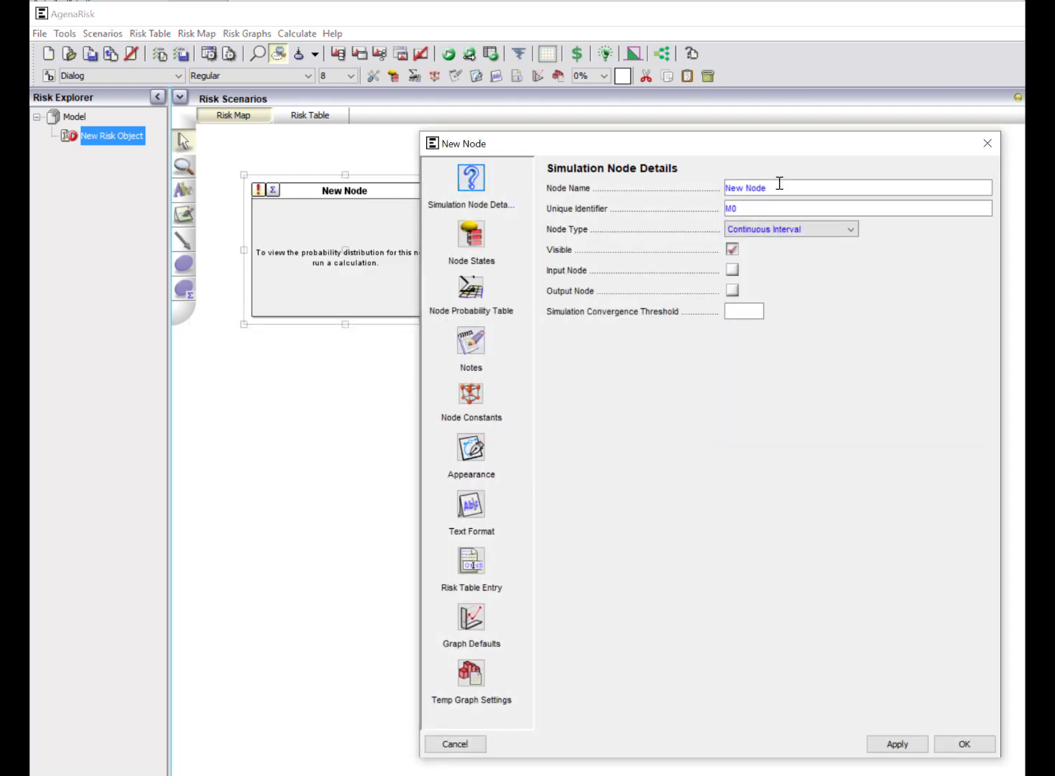
drag(778, 183, 716, 184)
text(Growth)
double_click(734, 208)
text(growth)
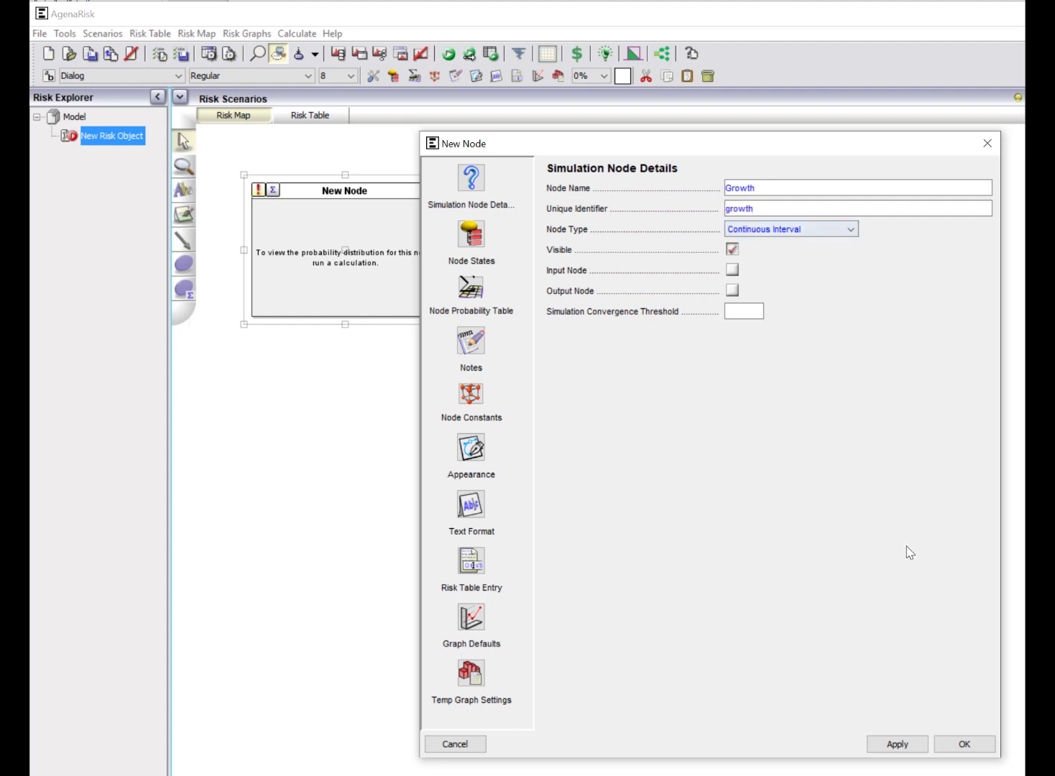
click(898, 745)
Step: Apply the default Normal expression in the Growth node's probability table and close the node properties
click(479, 296)
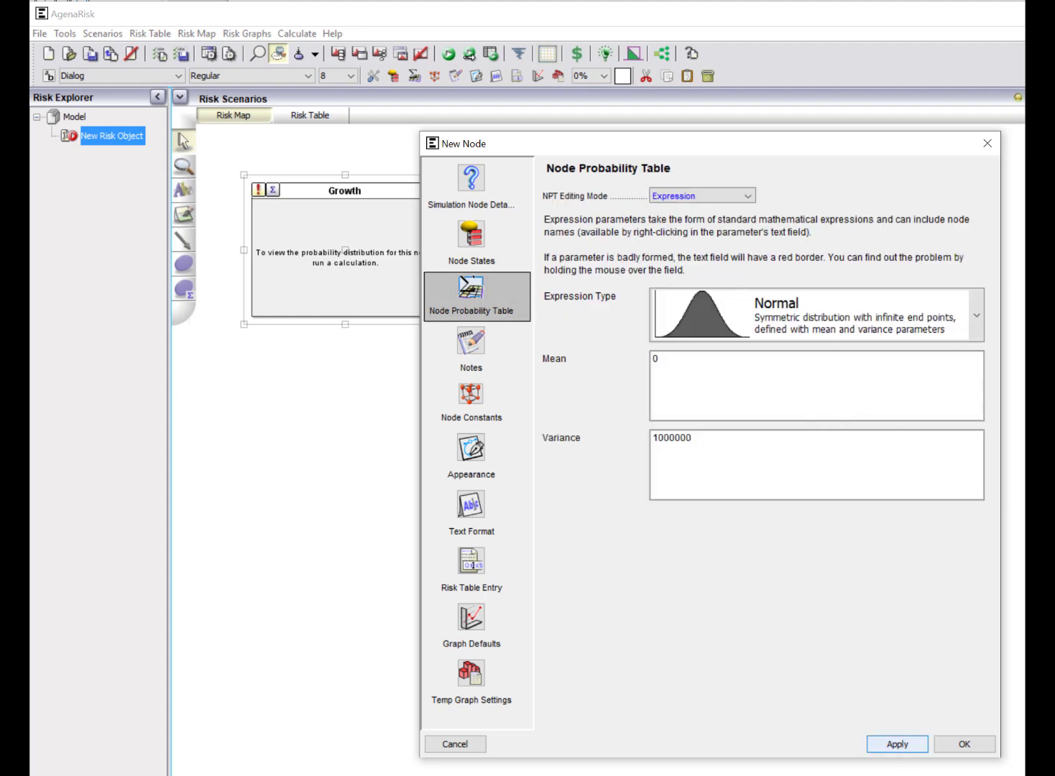
click(899, 745)
click(964, 746)
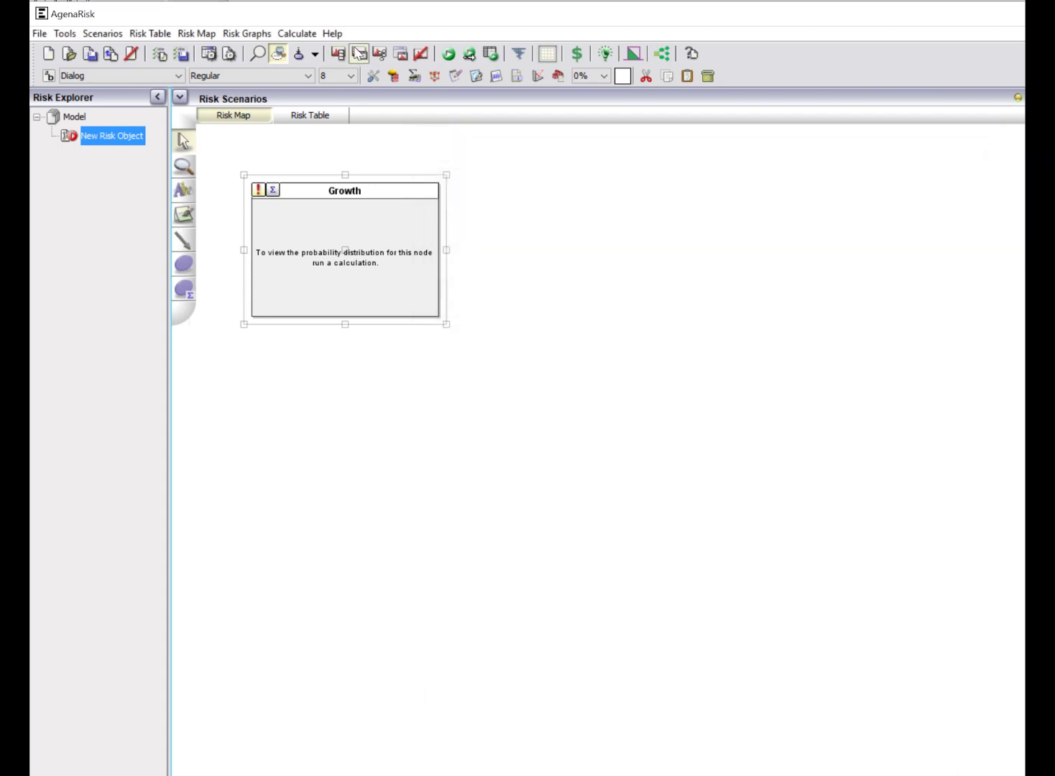
Step: Run the model calculation and inspect the statistics of the Growth node's distribution graph
click(449, 54)
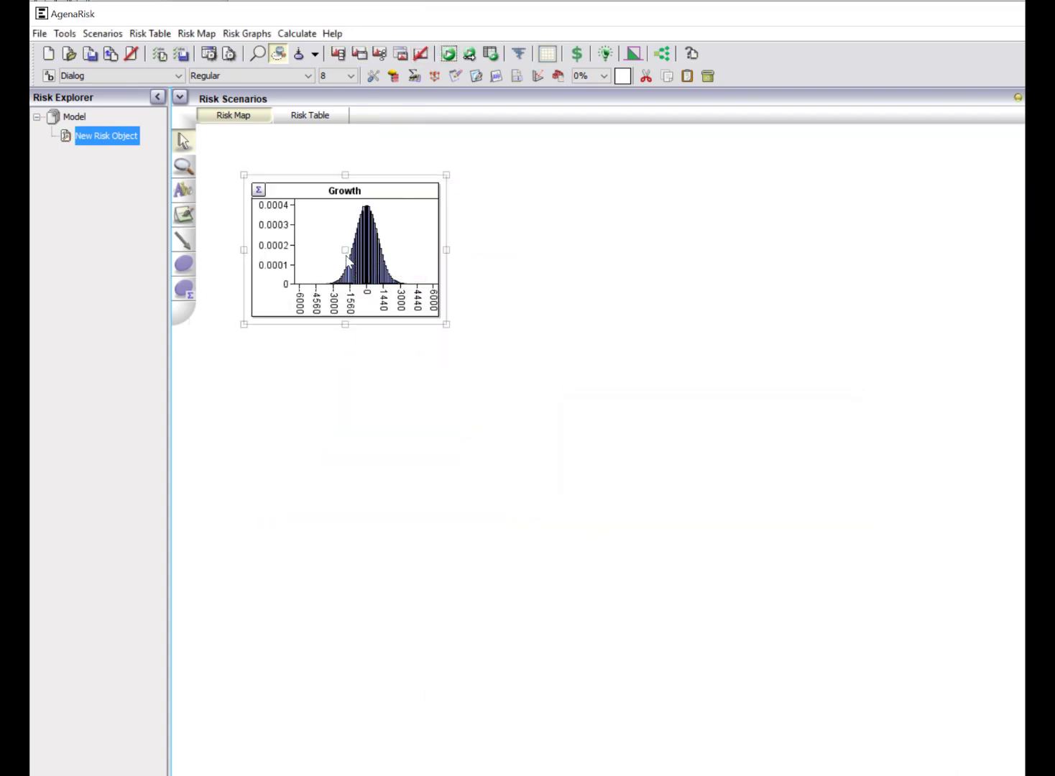
mouse_move(367, 263)
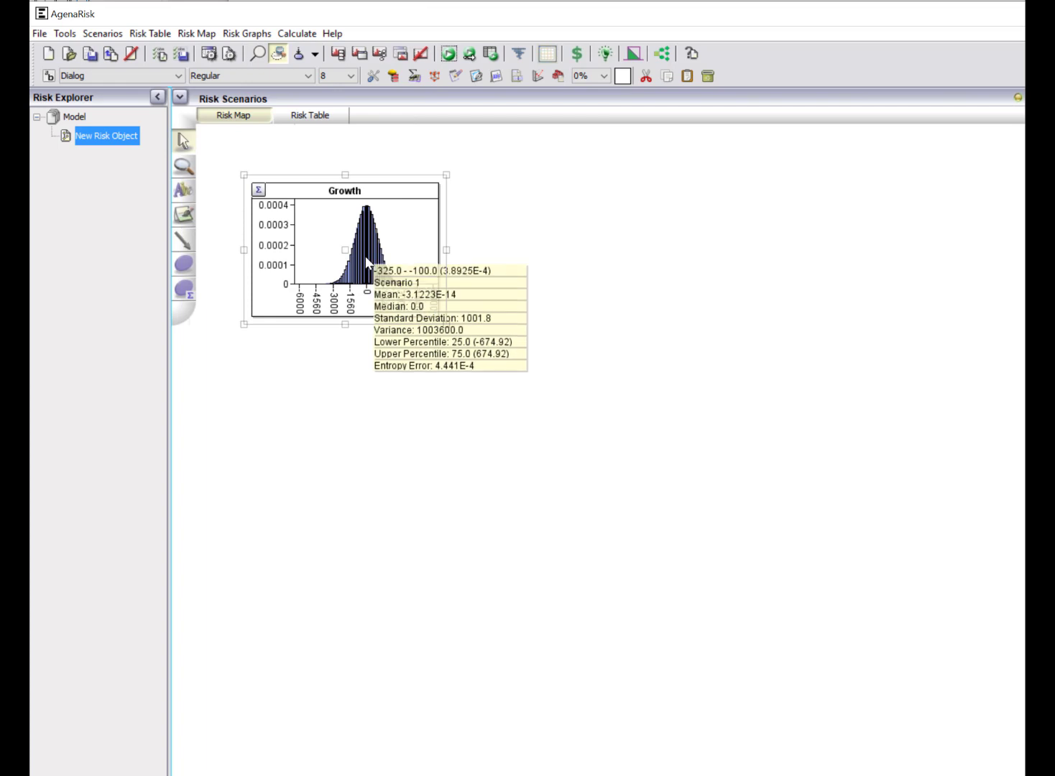
click(359, 401)
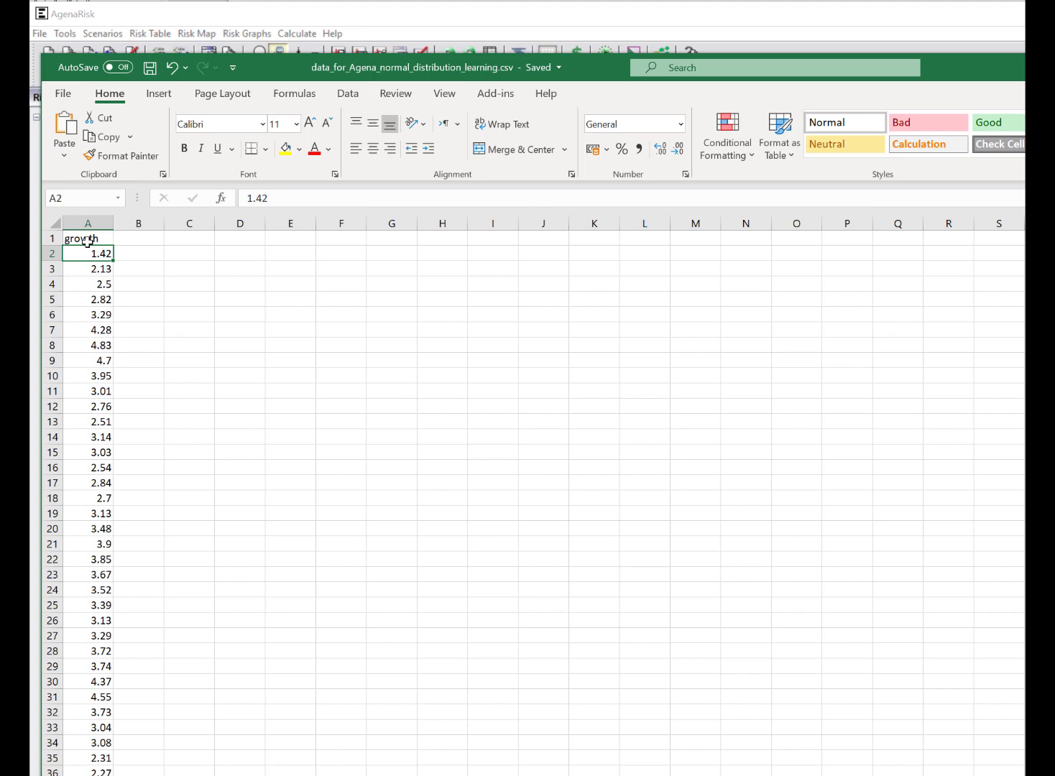
Step: Review the growth values in column A of data_for_Agena_normal_distribution_learning.csv in Excel, and return to AgenaRisk
click(240, 314)
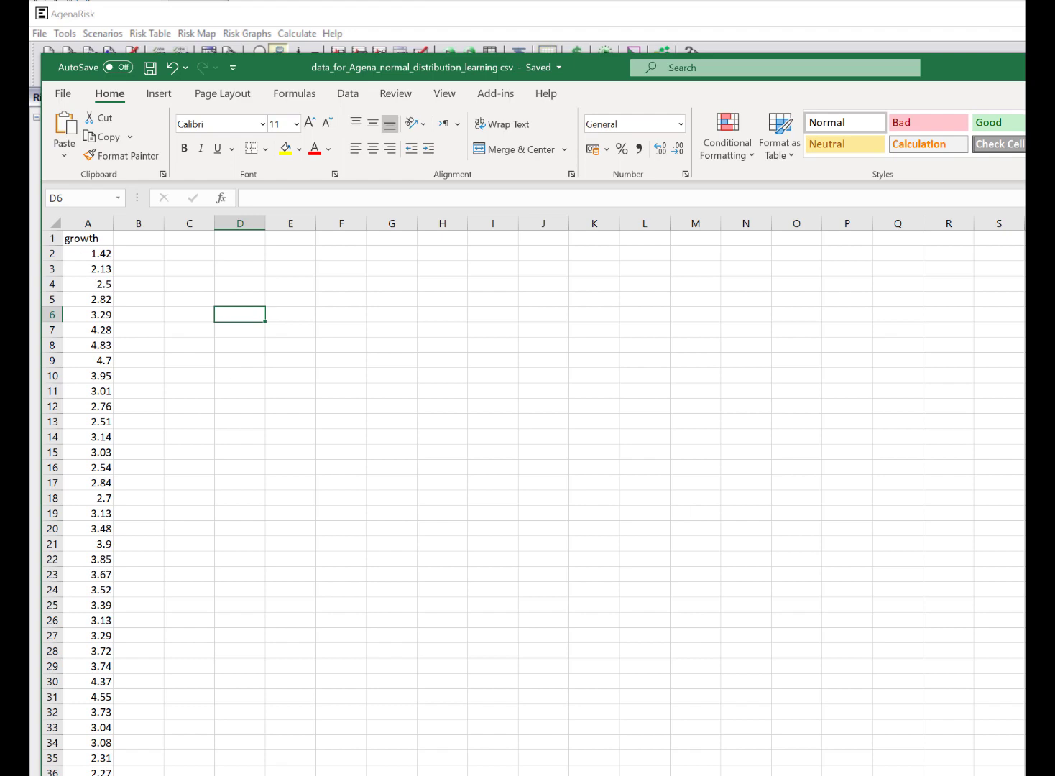
drag(85, 254, 79, 775)
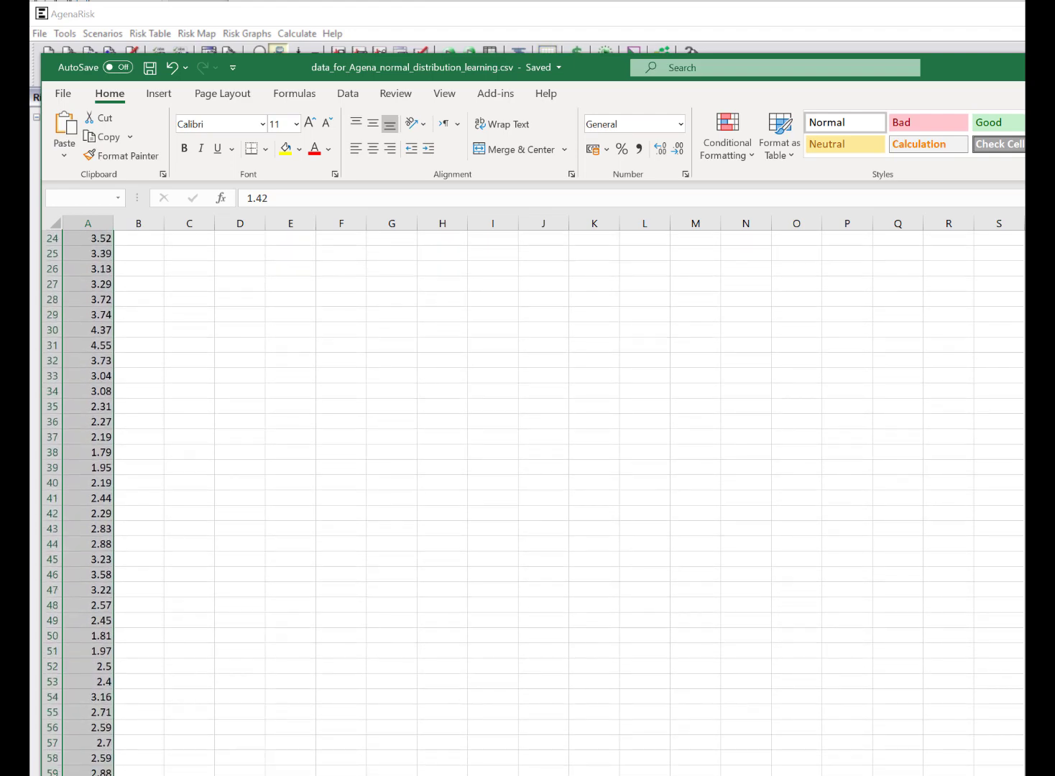
click(274, 541)
click(359, 14)
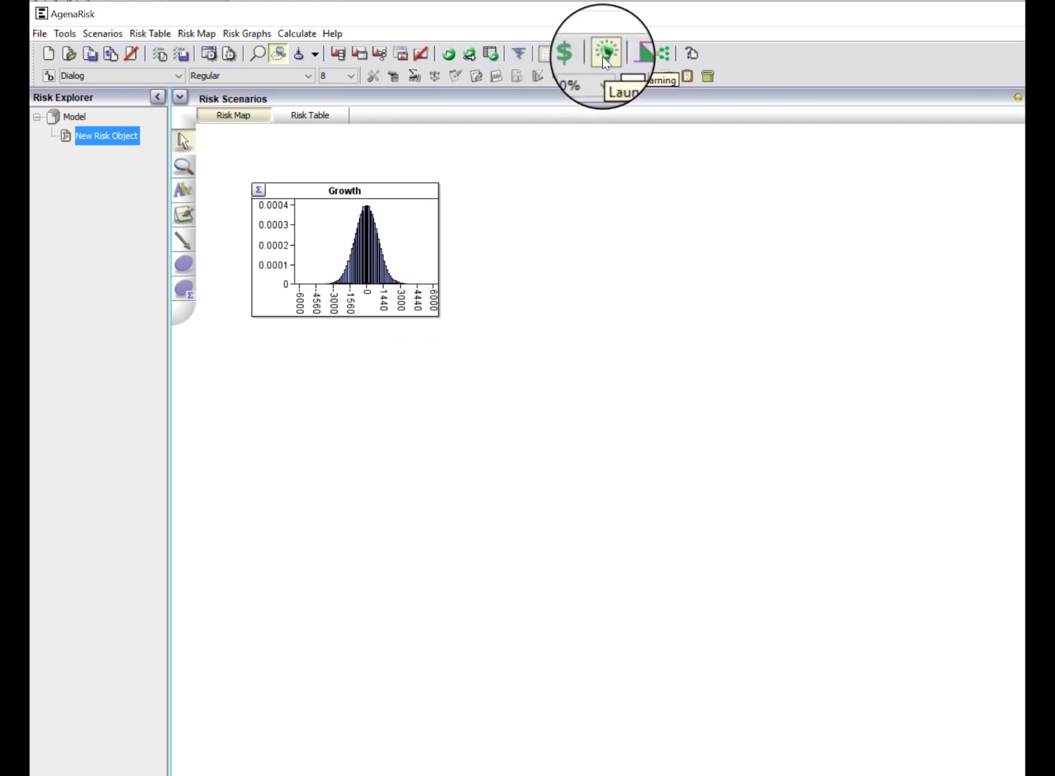
Step: Load data_for_Agena_normal_distribution_learning.csv into Learning from Data for New Risk Object and run the learning with the default settings
click(604, 61)
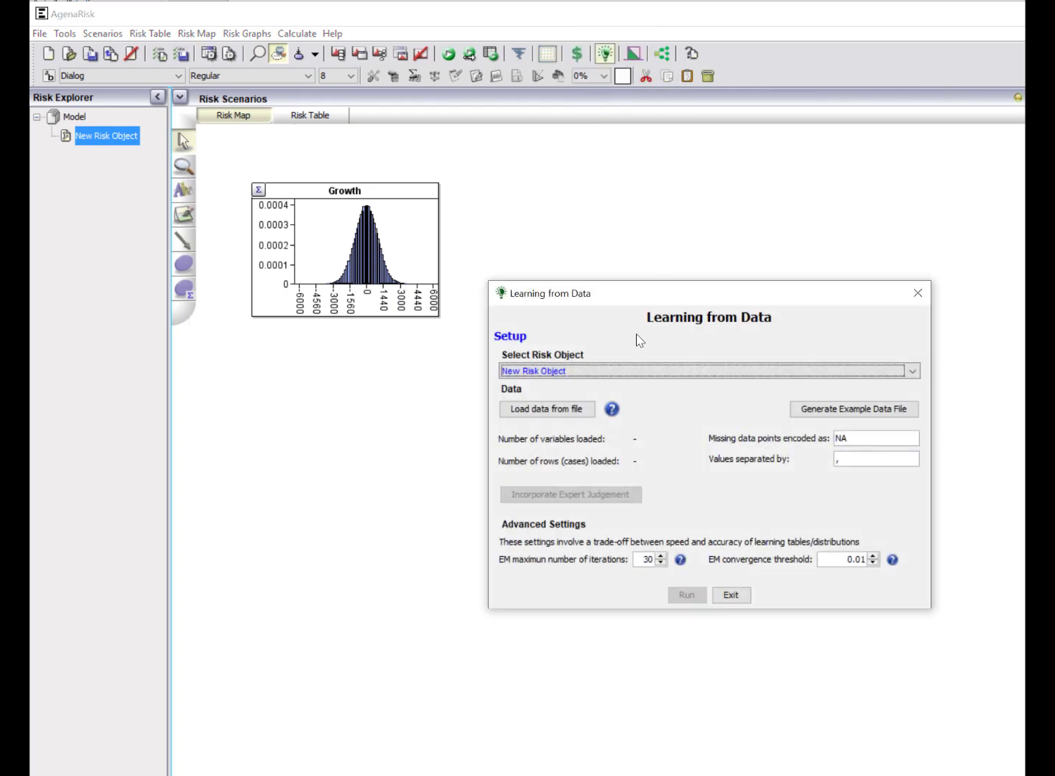
click(550, 416)
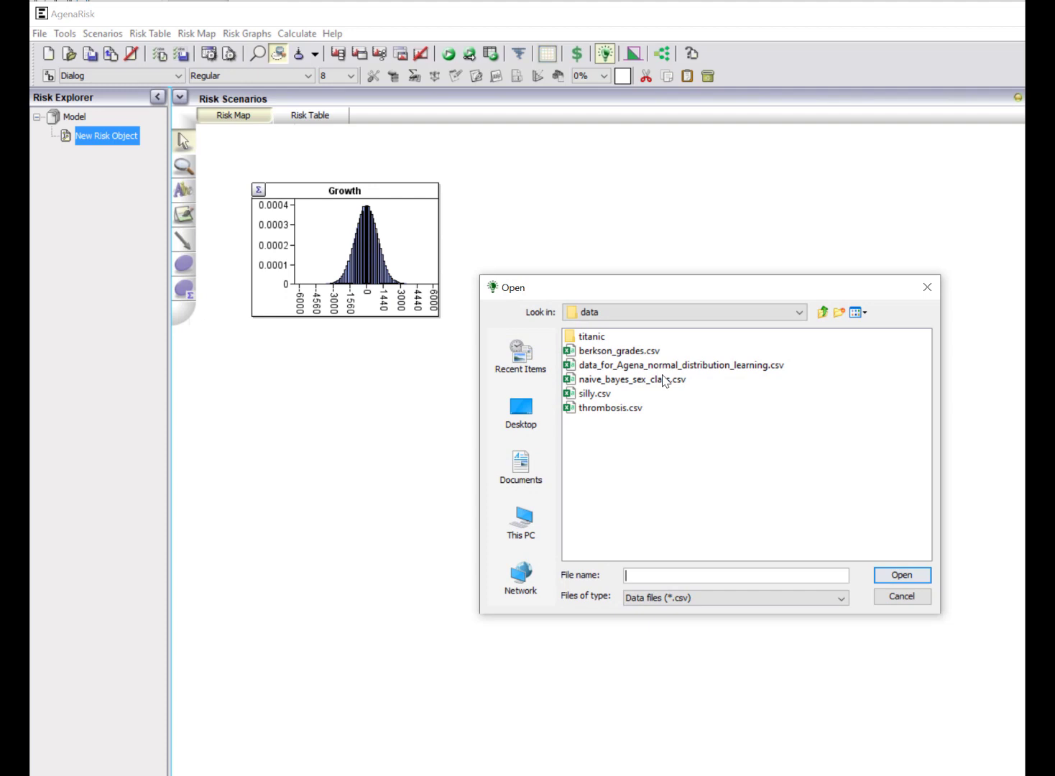
click(621, 365)
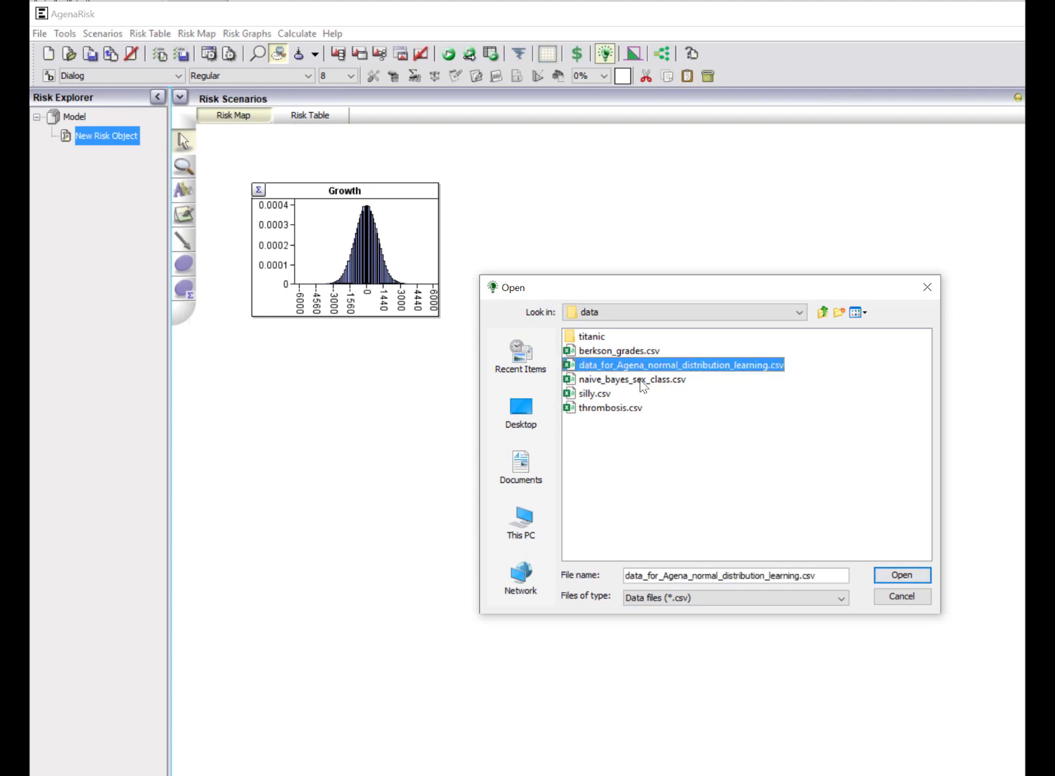
click(884, 575)
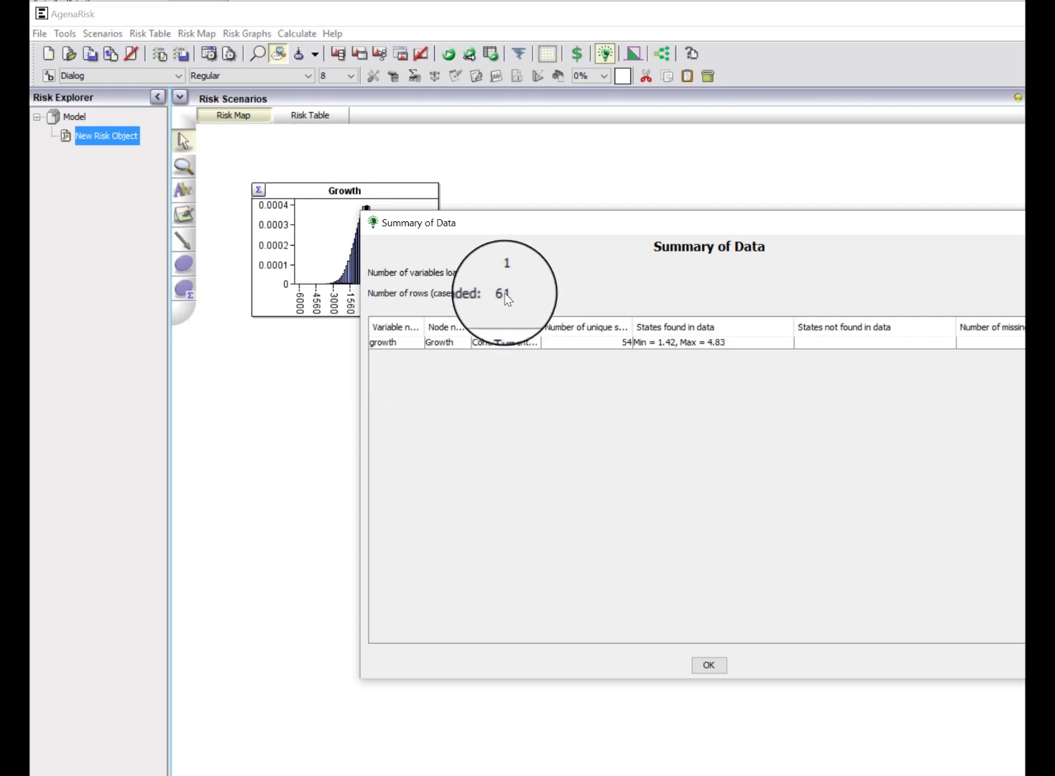
click(708, 666)
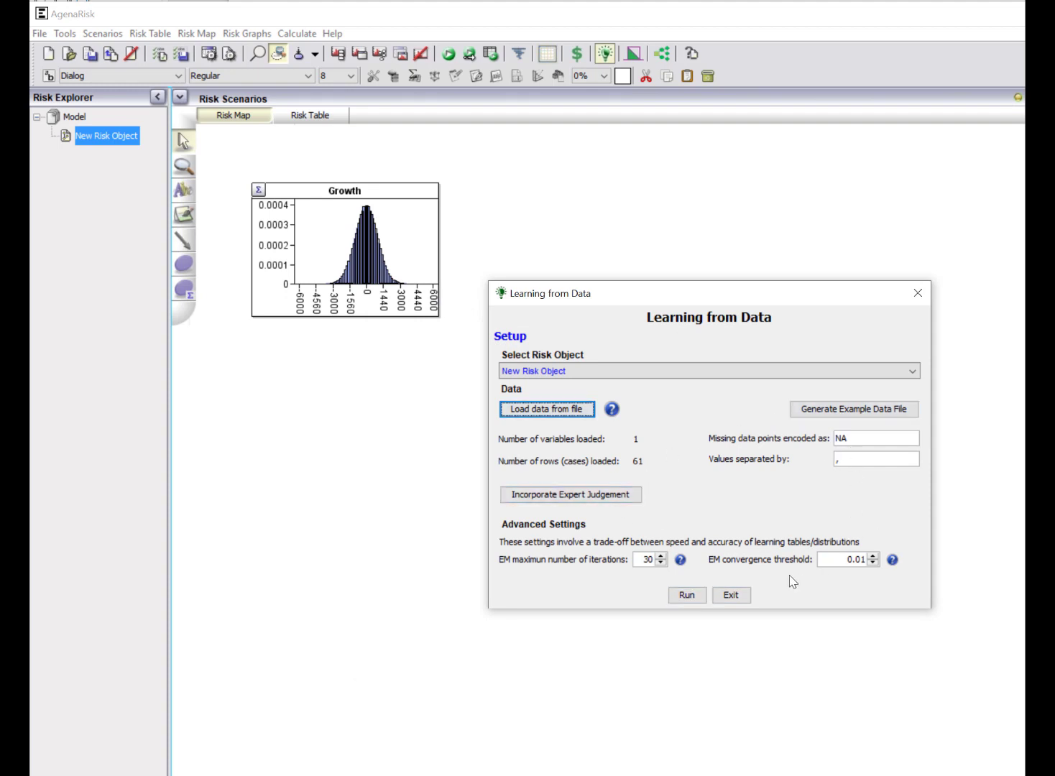
click(688, 597)
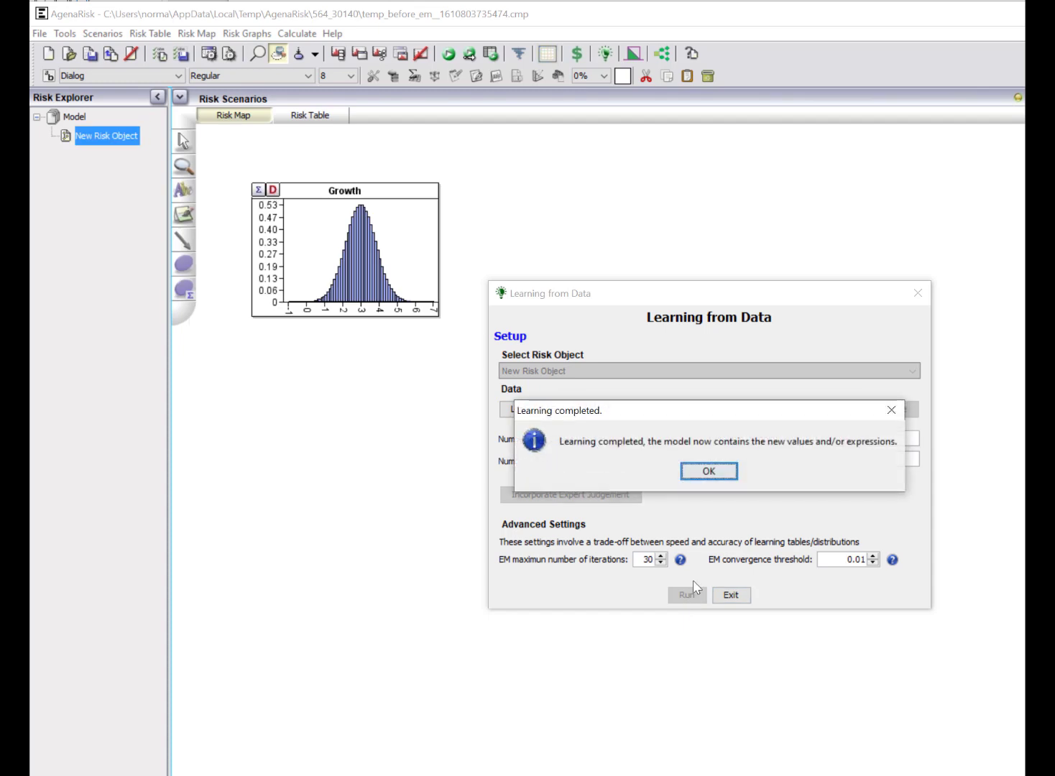
click(709, 471)
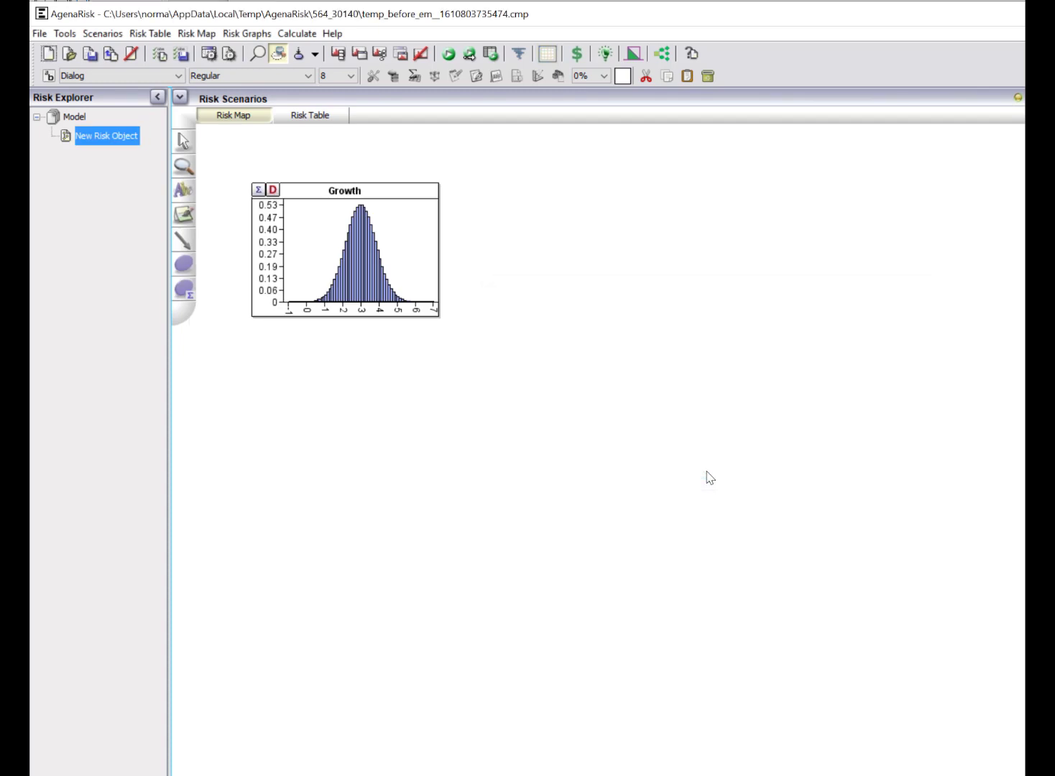
Step: Display the Growth node's summary statistics to examine the learned distribution, and close the statistics window
right_click(362, 266)
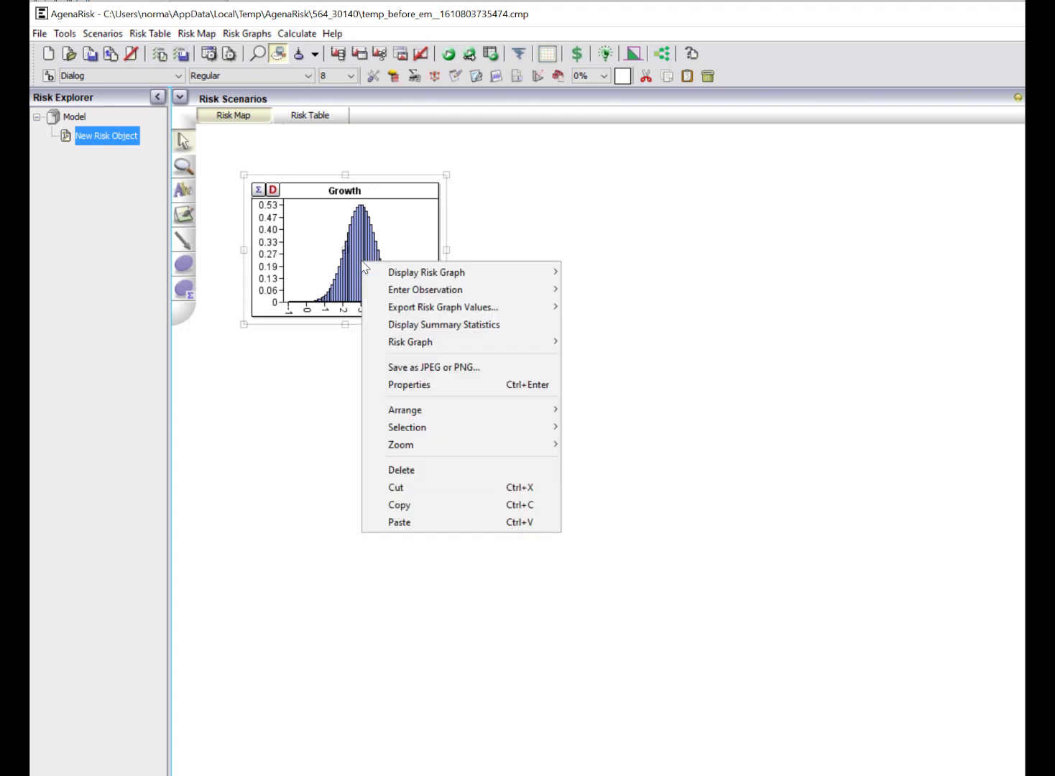
click(447, 326)
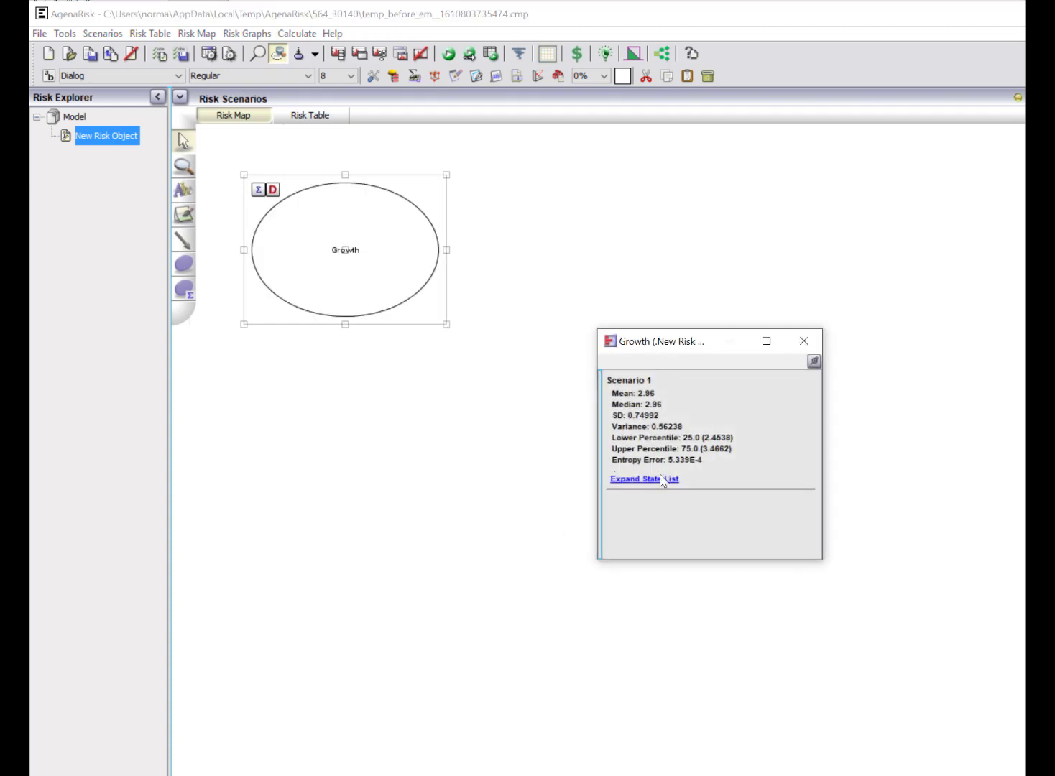
click(804, 341)
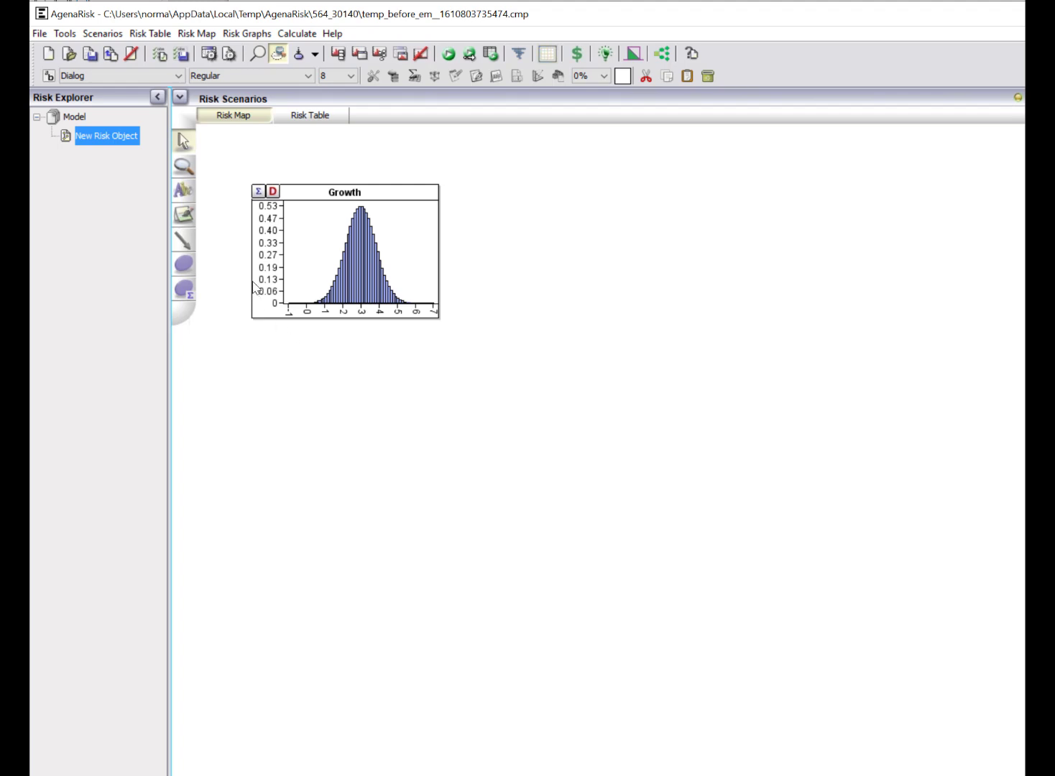
Step: Add a discrete node beside the Growth node and link Growth to it with an arrow
click(186, 264)
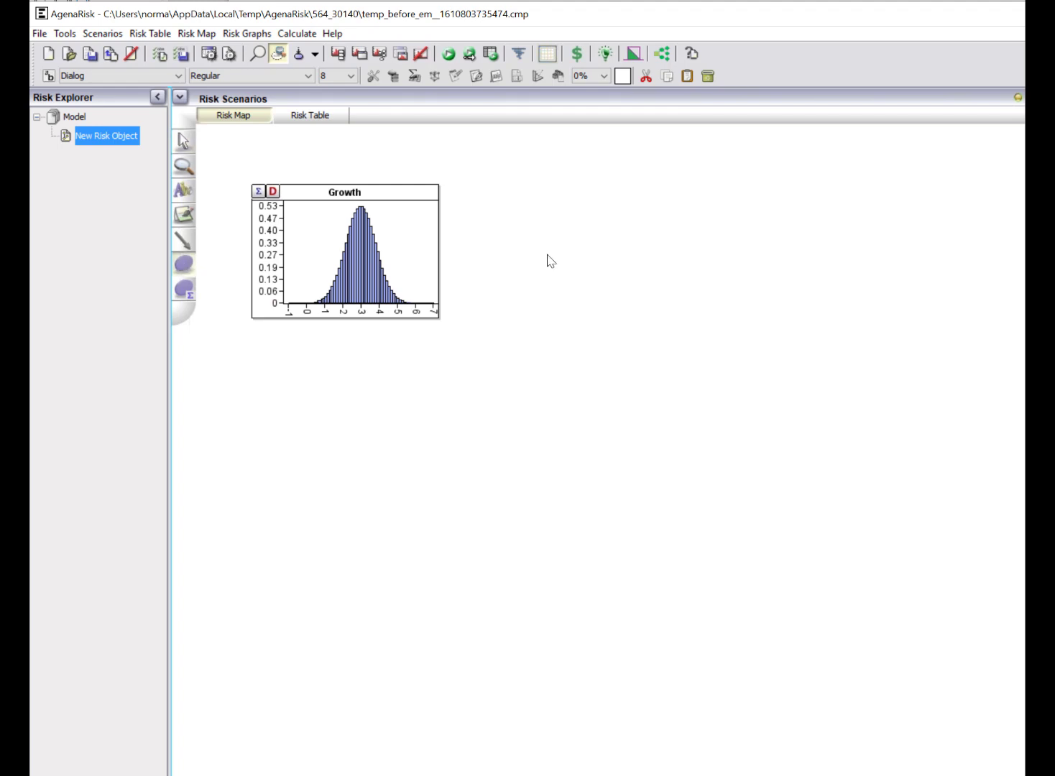
click(549, 257)
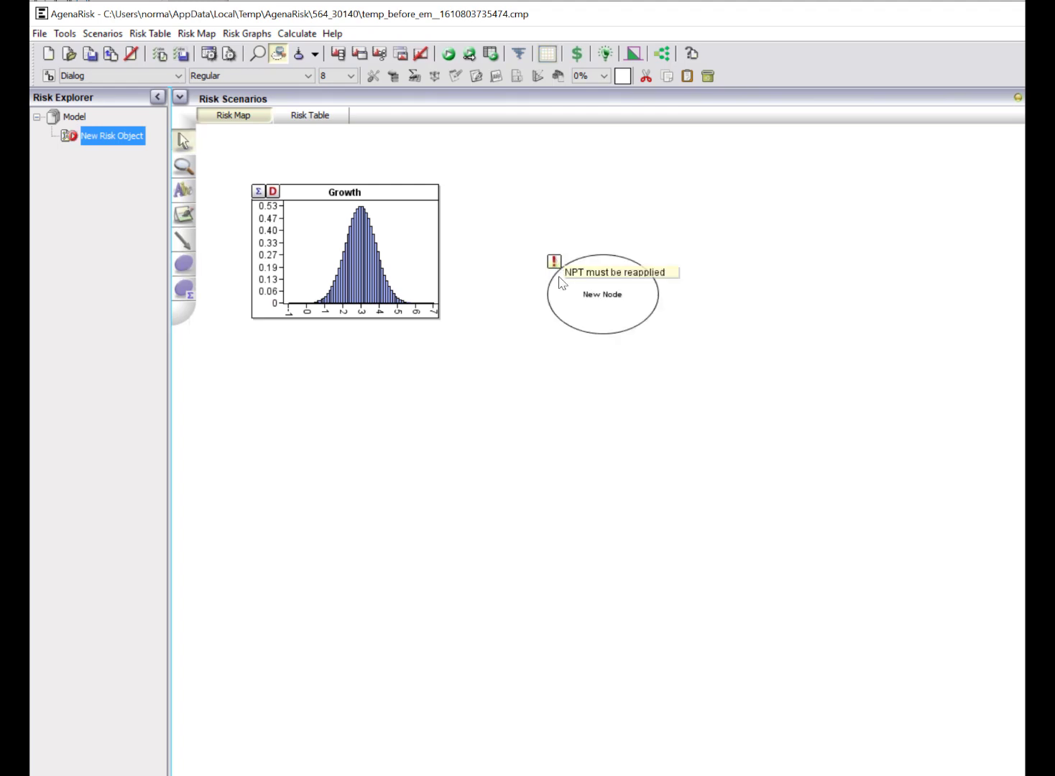
click(188, 242)
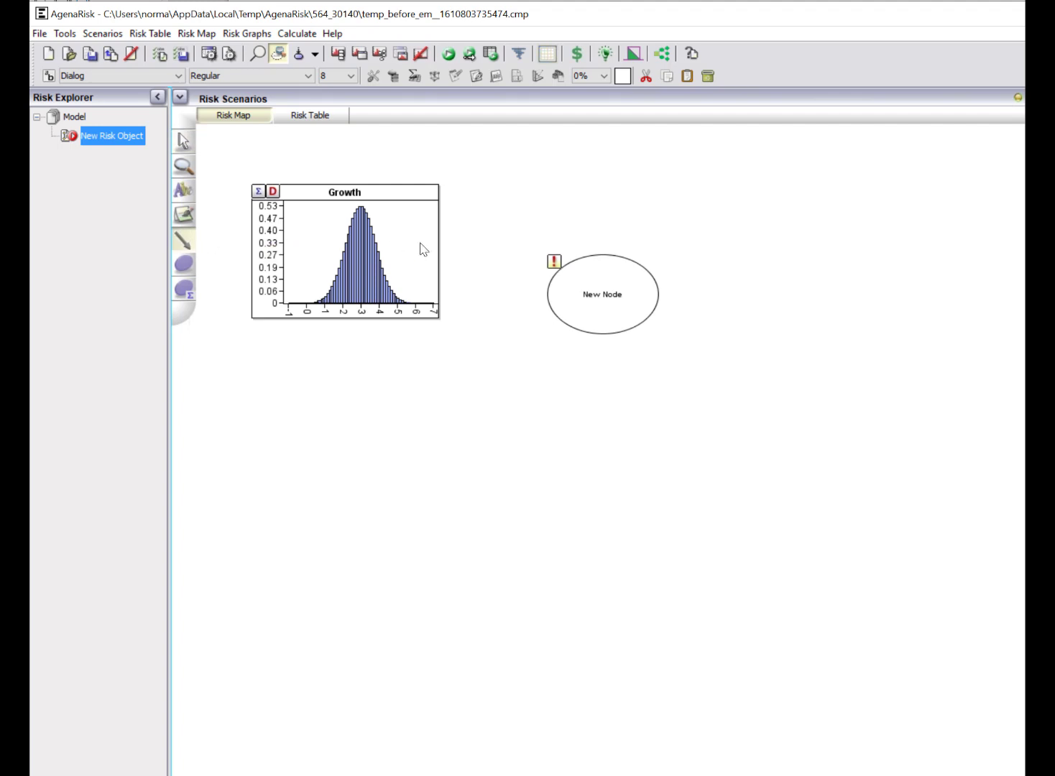
drag(423, 246, 573, 299)
Step: Open the new discrete node's properties and enter prediction as its node name
right_click(573, 299)
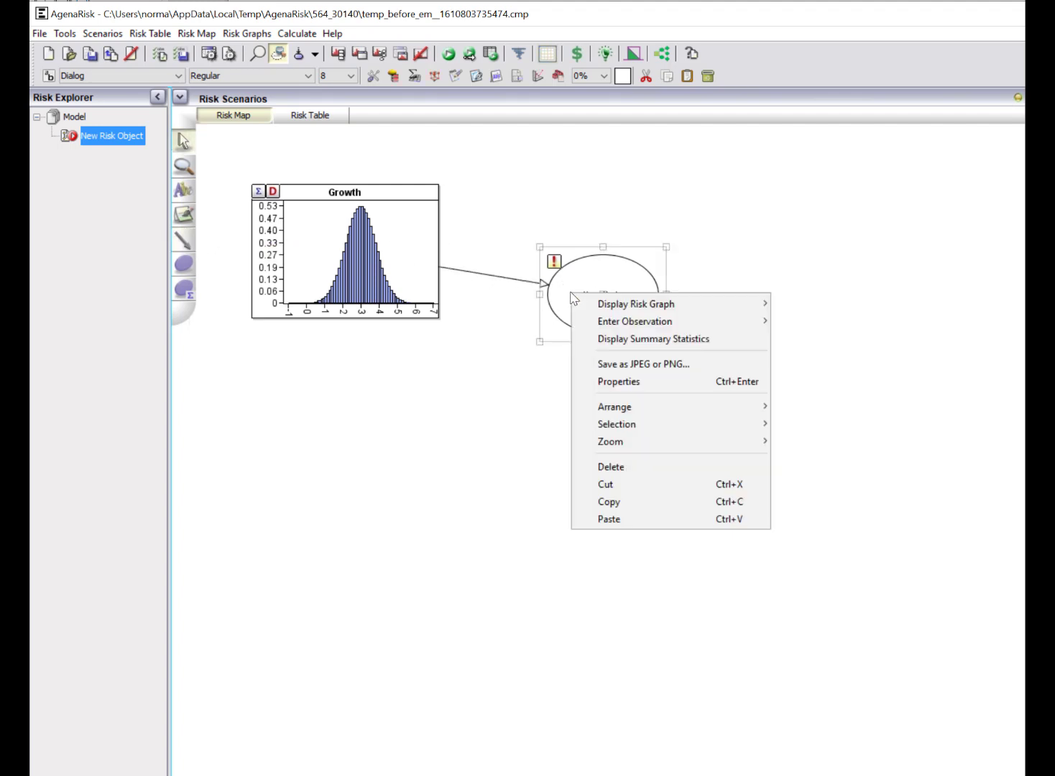
click(617, 383)
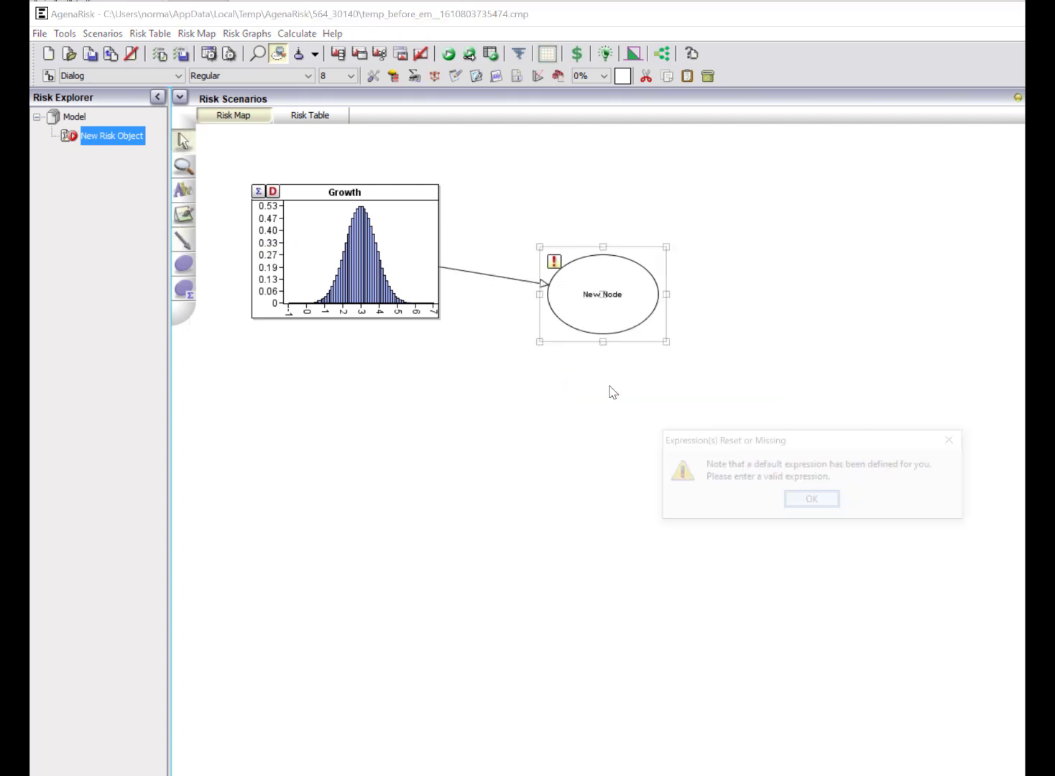
click(812, 501)
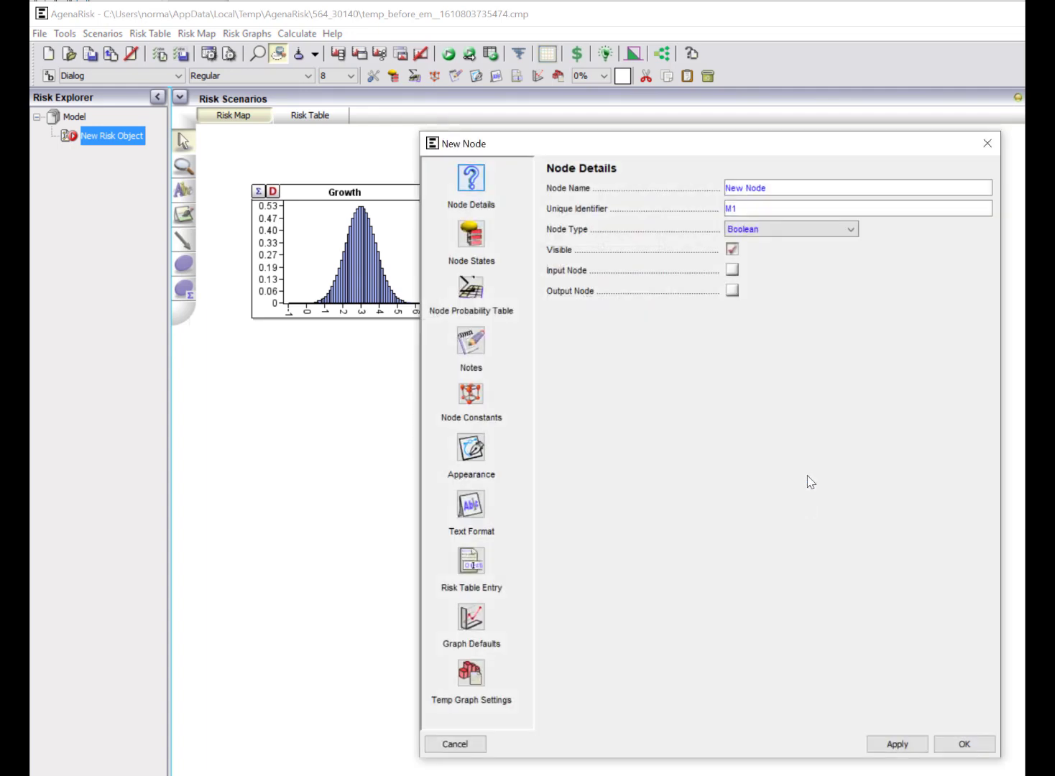
drag(773, 189, 690, 148)
text(prediction)
Step: Set the prediction node's probability table expression to if (growth>4, "True", "False") and save the node properties
click(464, 284)
drag(713, 417, 601, 385)
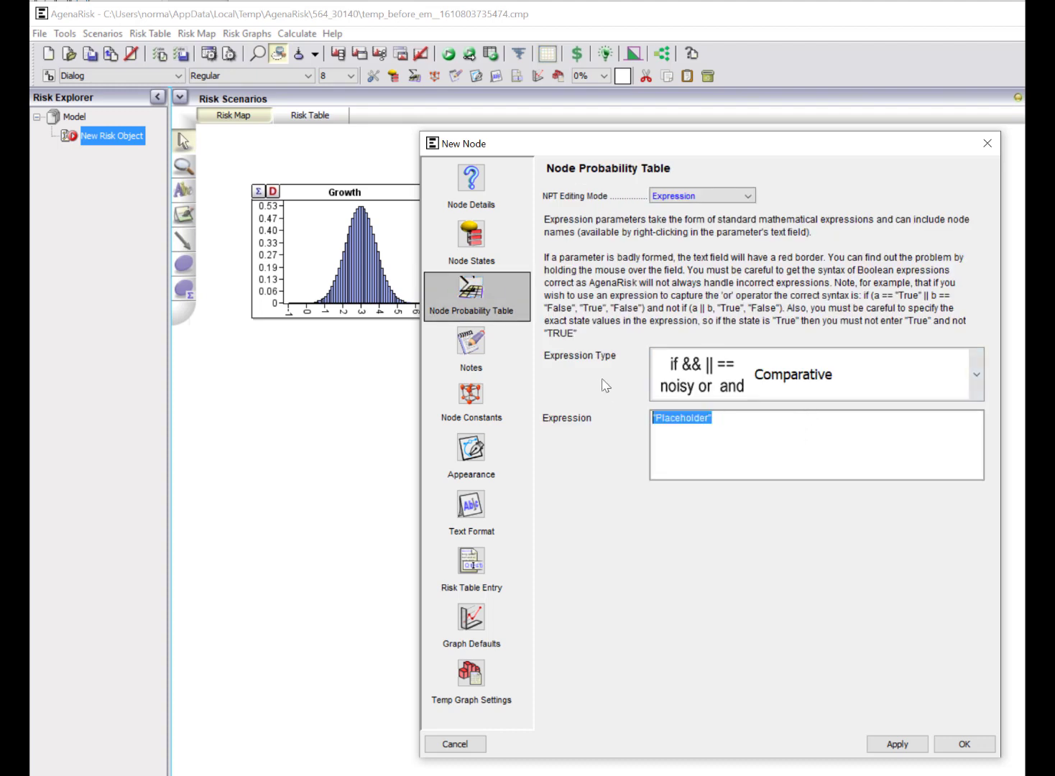
text(if ()
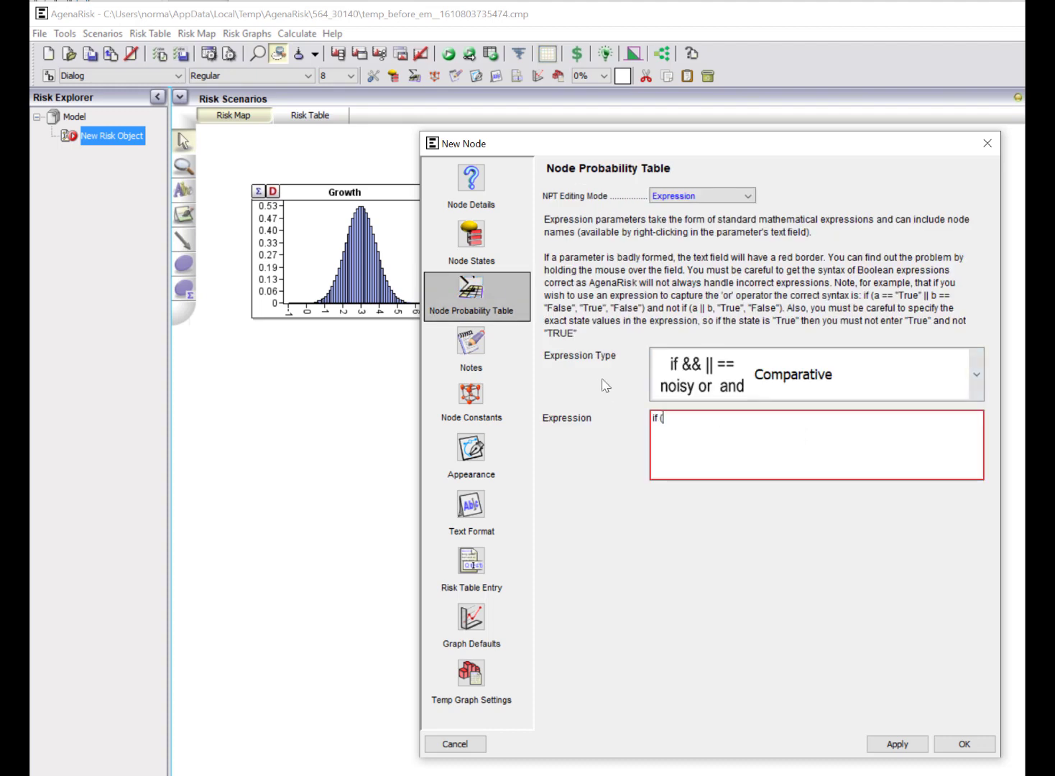
right_click(688, 453)
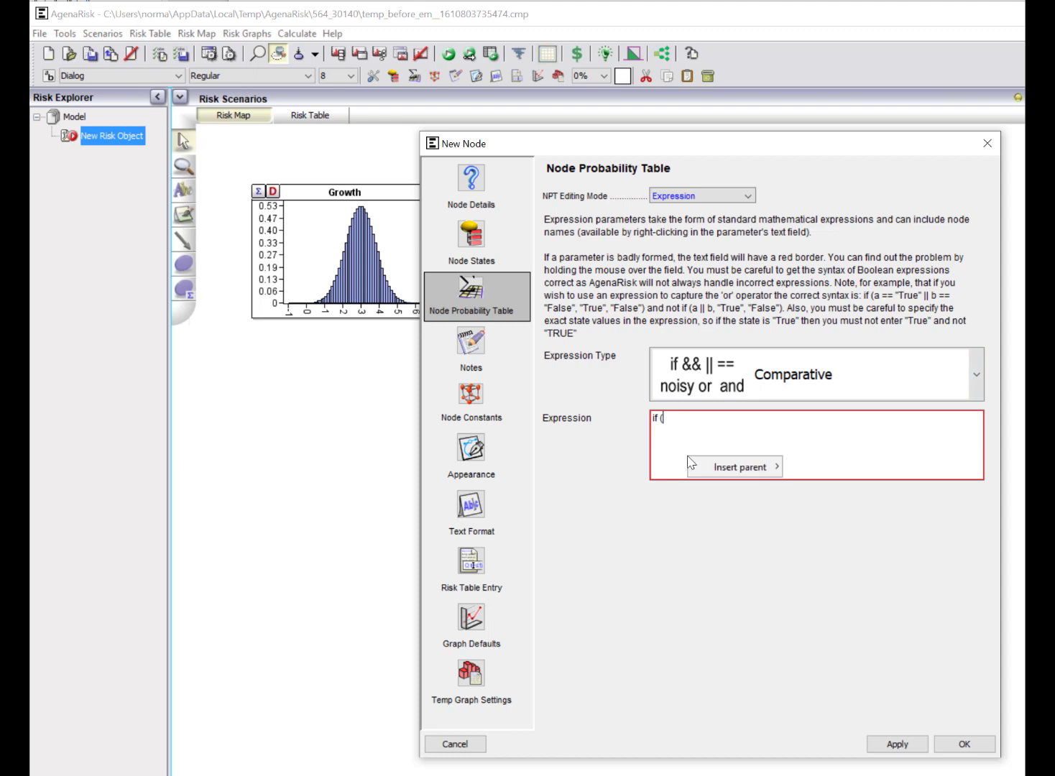
mouse_move(741, 469)
click(826, 469)
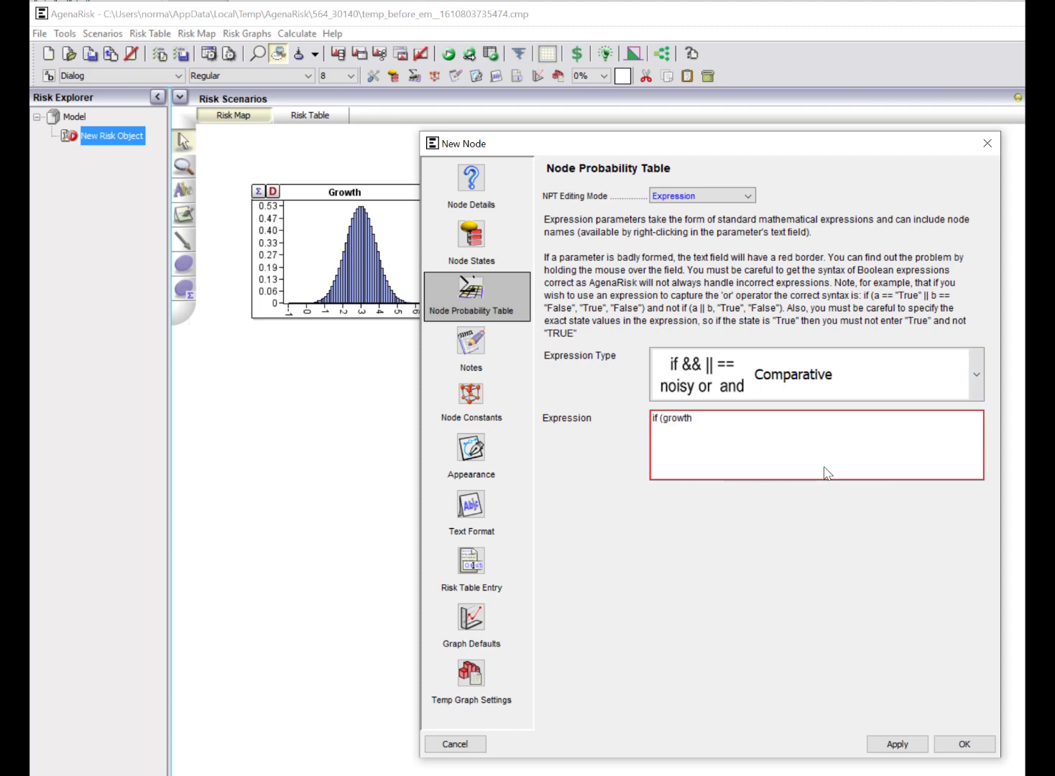
text(>4, "True", "Fa)
text(lse"))
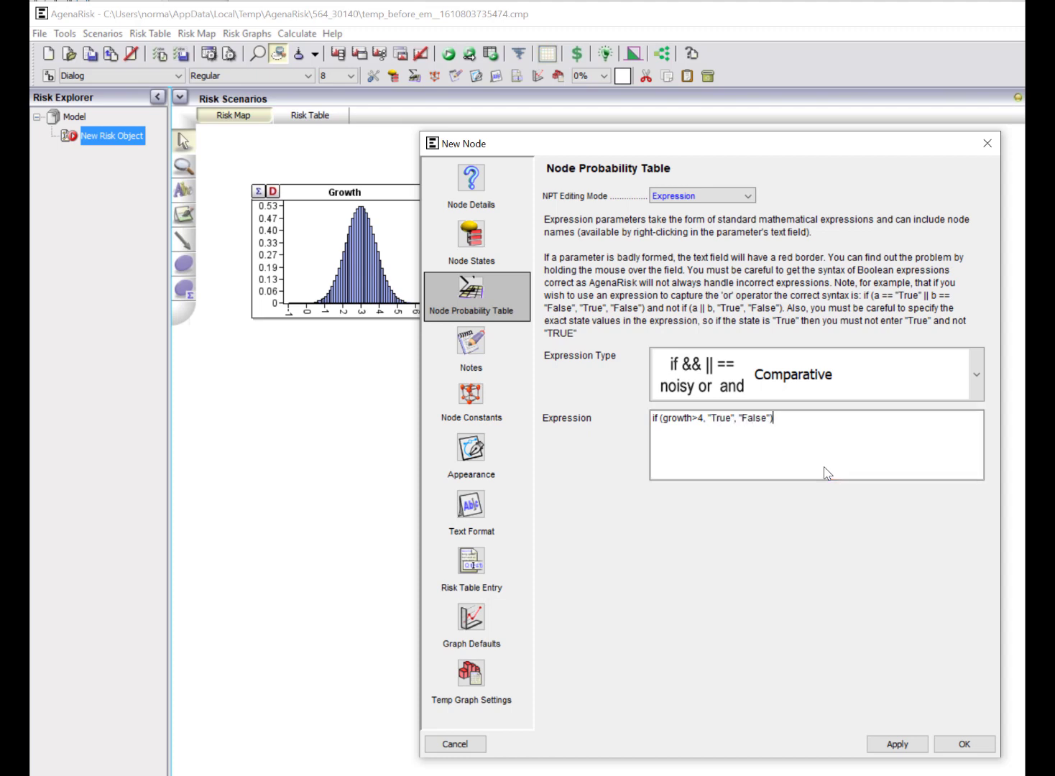
click(892, 745)
click(965, 746)
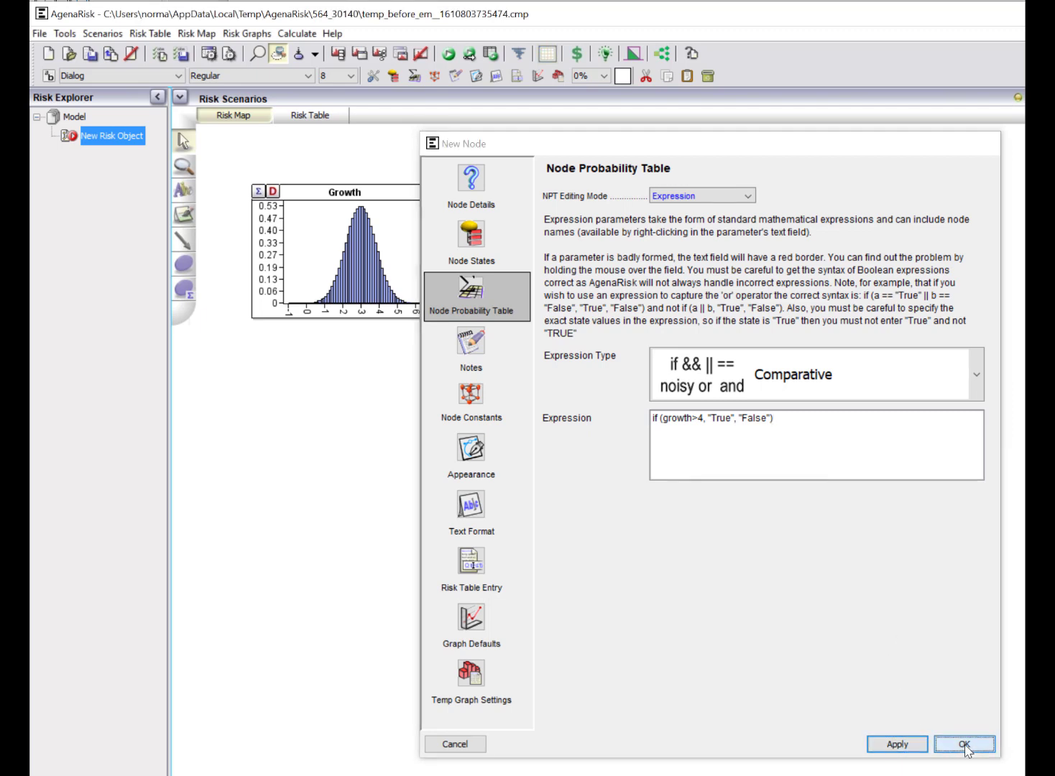
Step: Calculate the model and display the prediction node's risk graph on the map
click(447, 54)
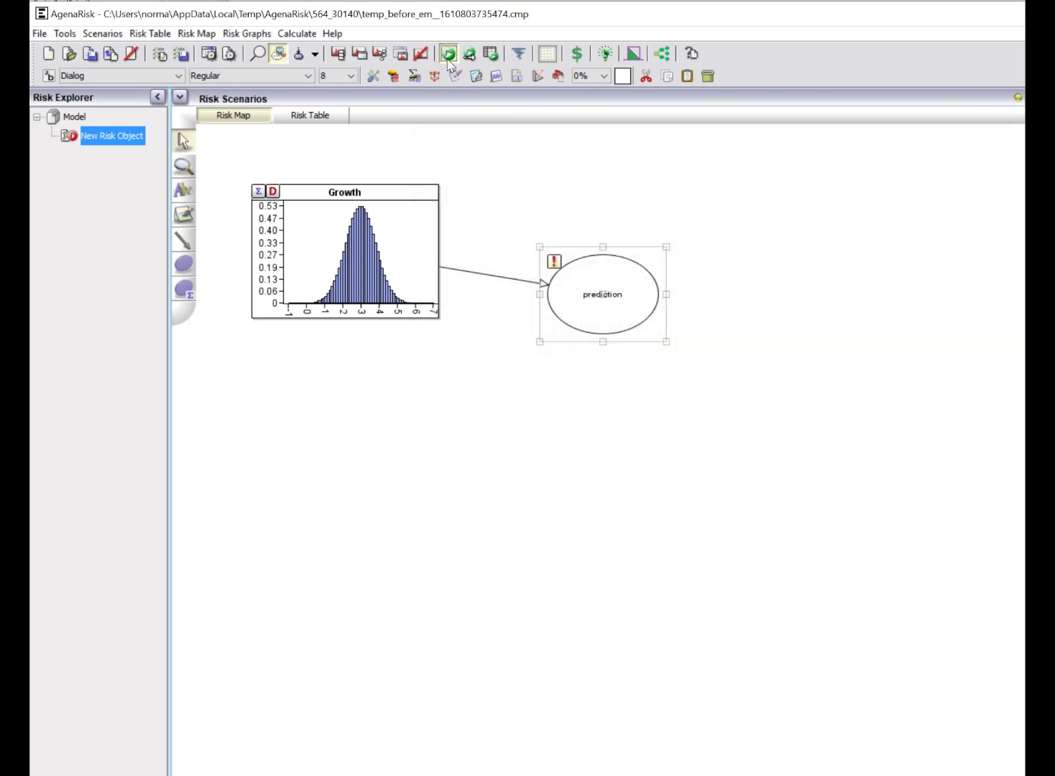
double_click(610, 323)
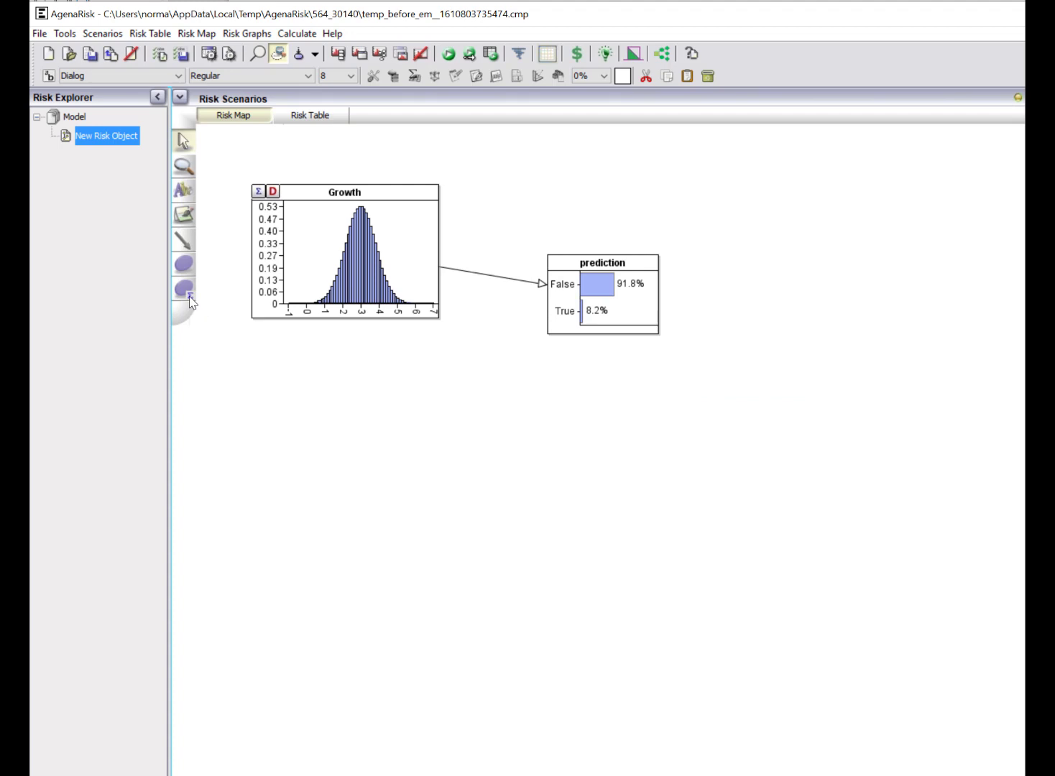
Step: Add a simulation node above the prediction node, name it x, and link it to prediction with an arrow
click(564, 164)
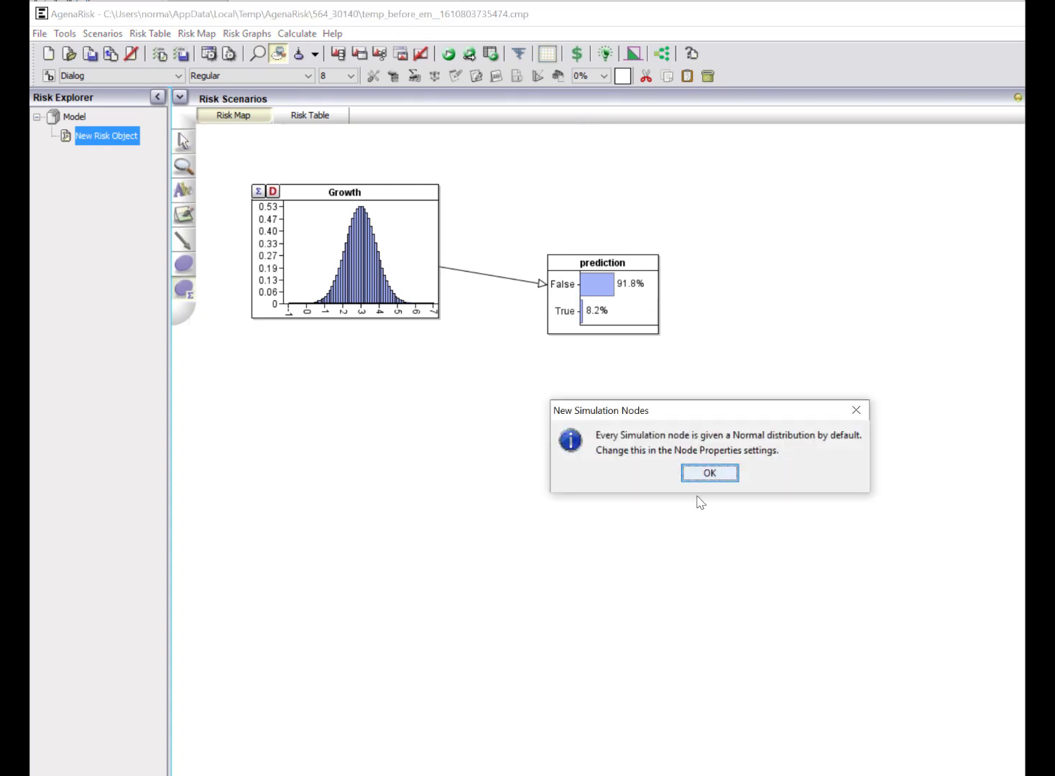
click(702, 474)
right_click(617, 216)
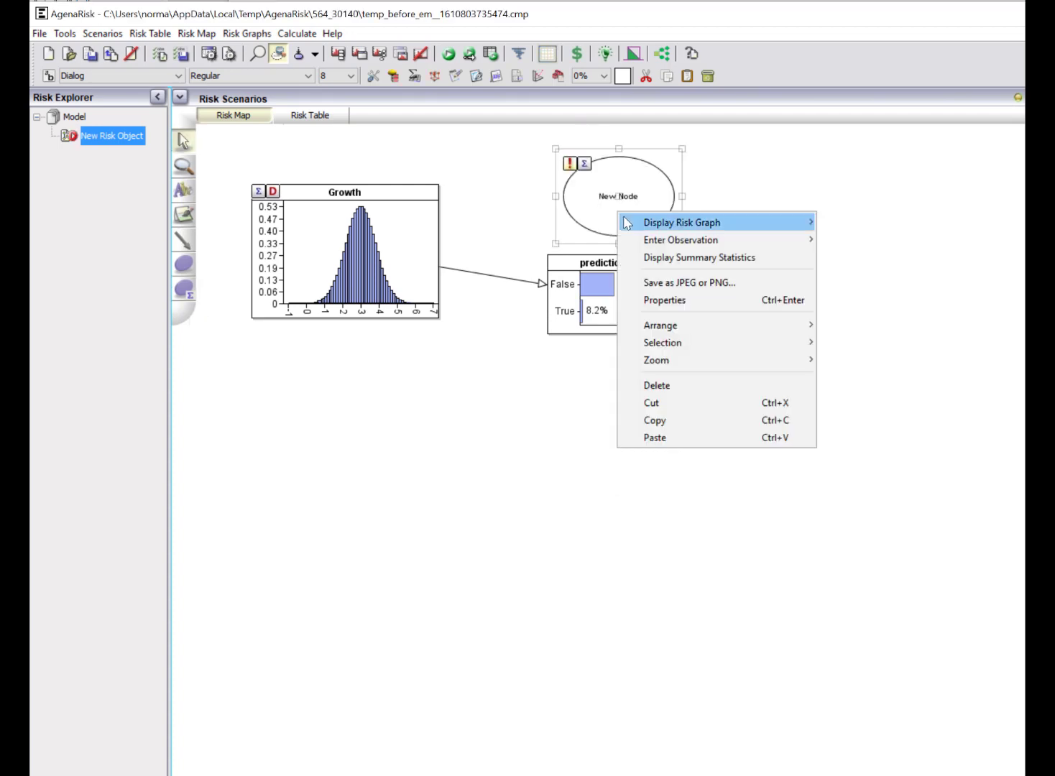
click(675, 316)
mouse_move(726, 187)
mouse_down()
mouse_move(713, 186)
mouse_move(811, 208)
mouse_move(714, 205)
mouse_up()
text(xx)
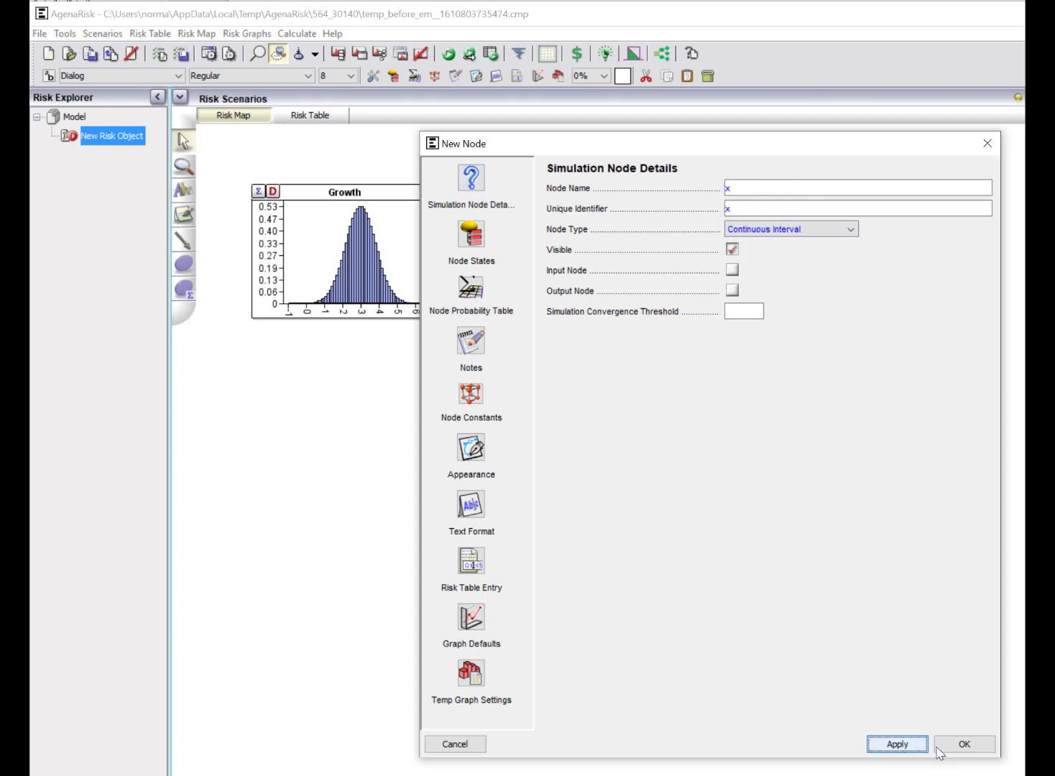
click(952, 742)
click(186, 238)
drag(608, 205, 594, 284)
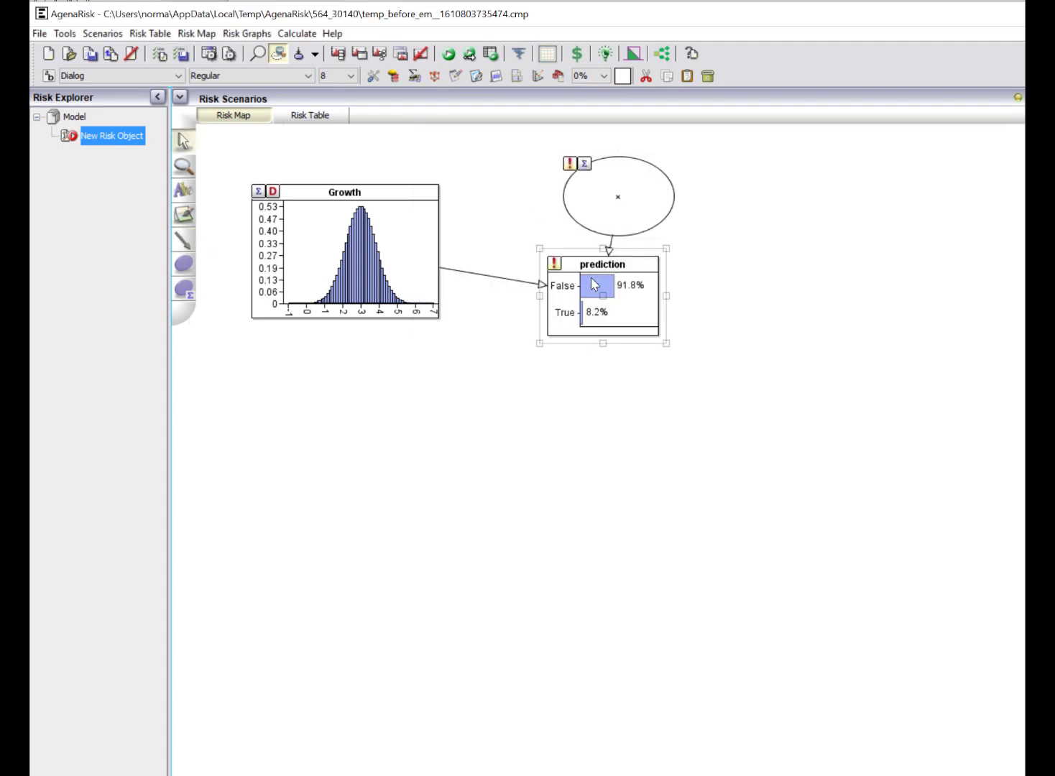
Step: Change the prediction node's expression to if (growth>x, "True", "False") and recalculate the model
click(413, 75)
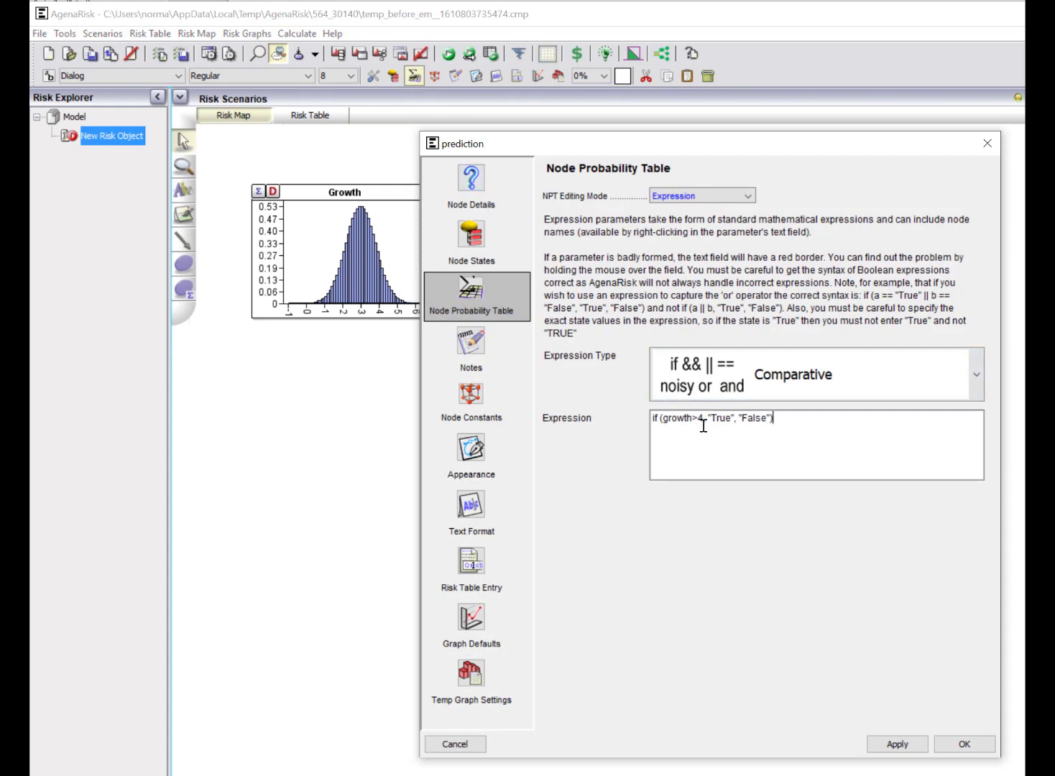
key(BackSpace)
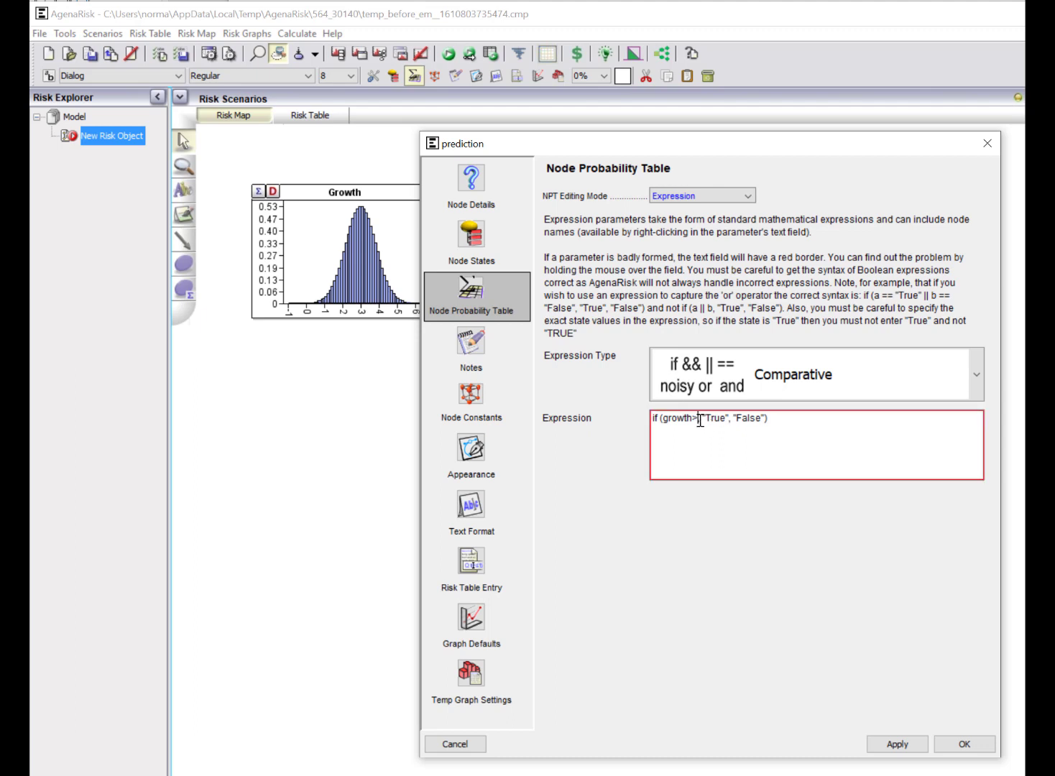
right_click(700, 420)
mouse_move(774, 437)
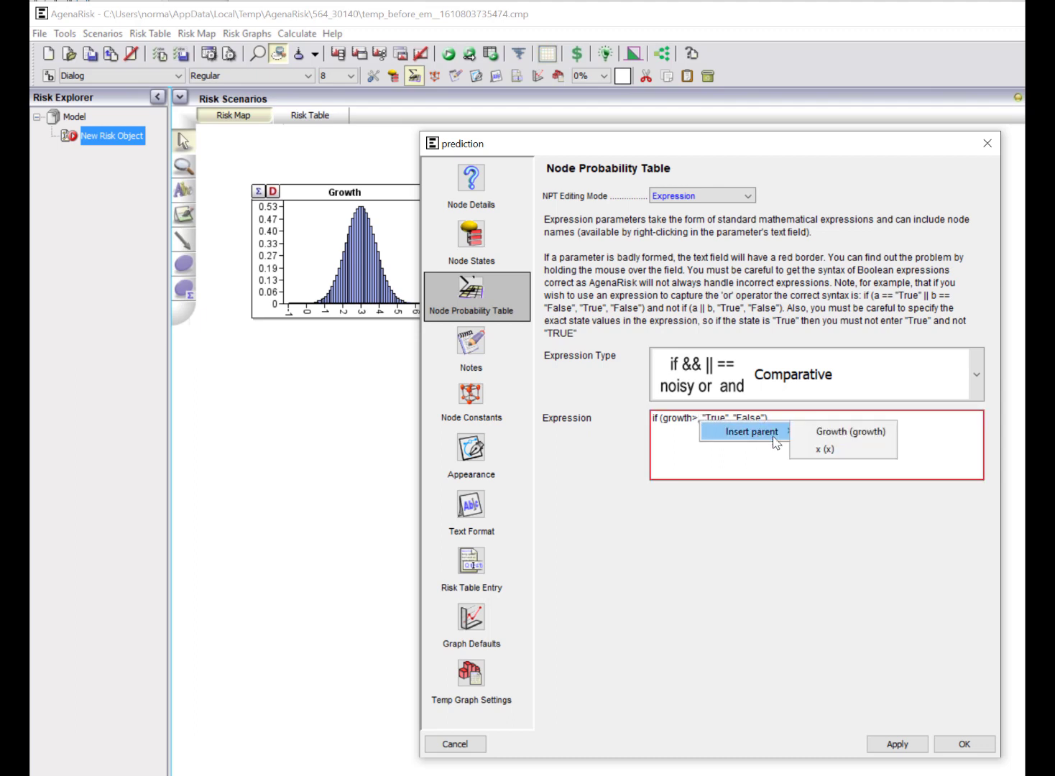
click(824, 450)
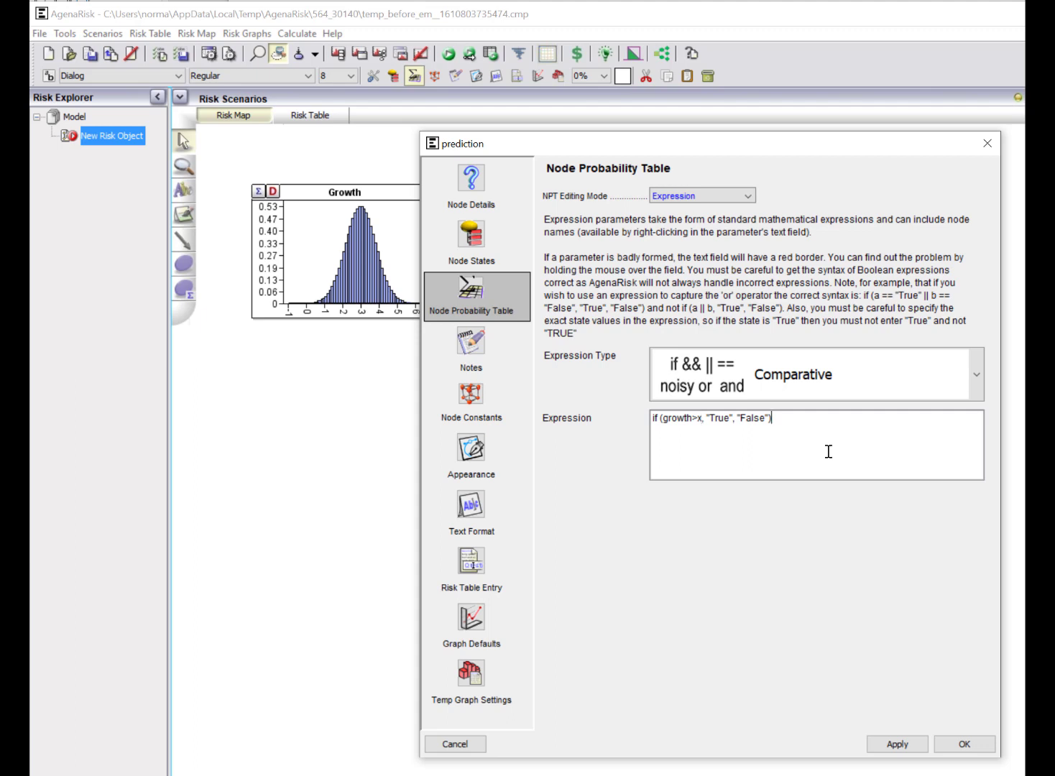
right_click(800, 445)
mouse_move(827, 462)
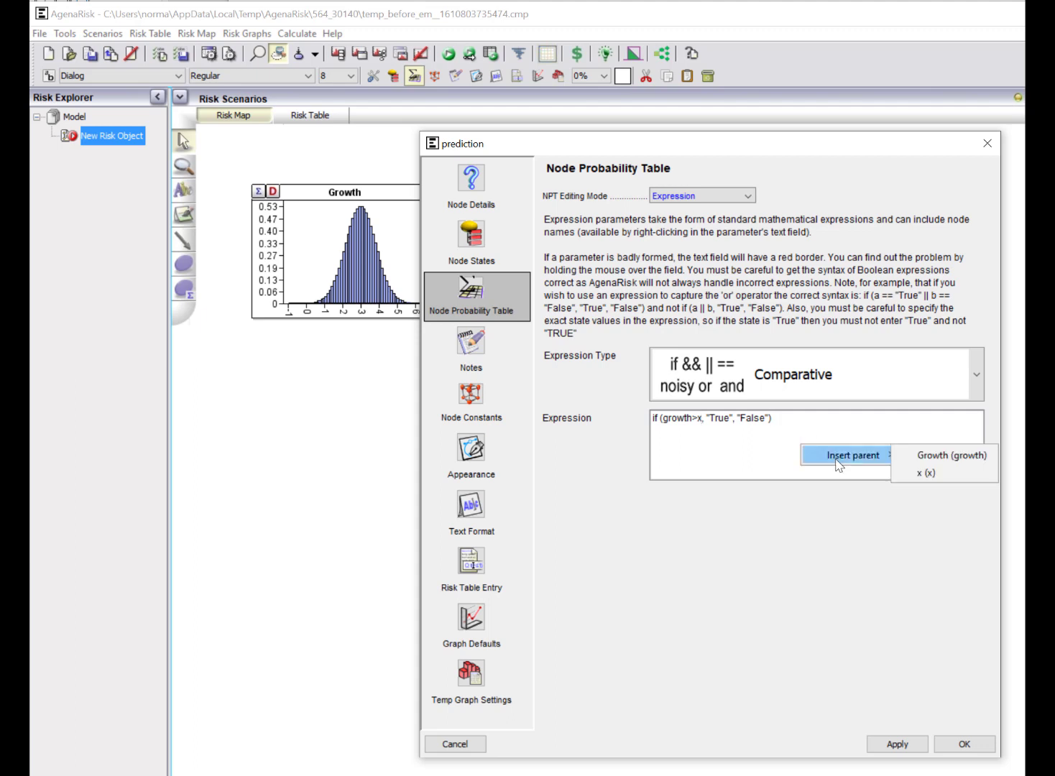
click(760, 455)
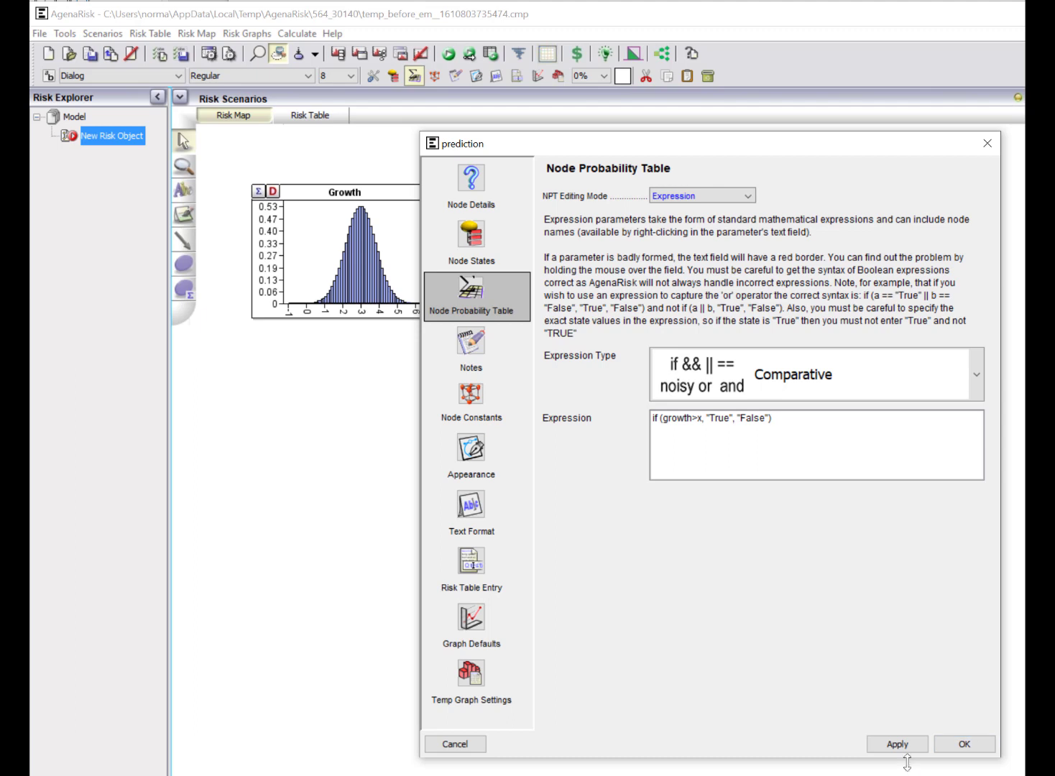
click(892, 745)
click(945, 745)
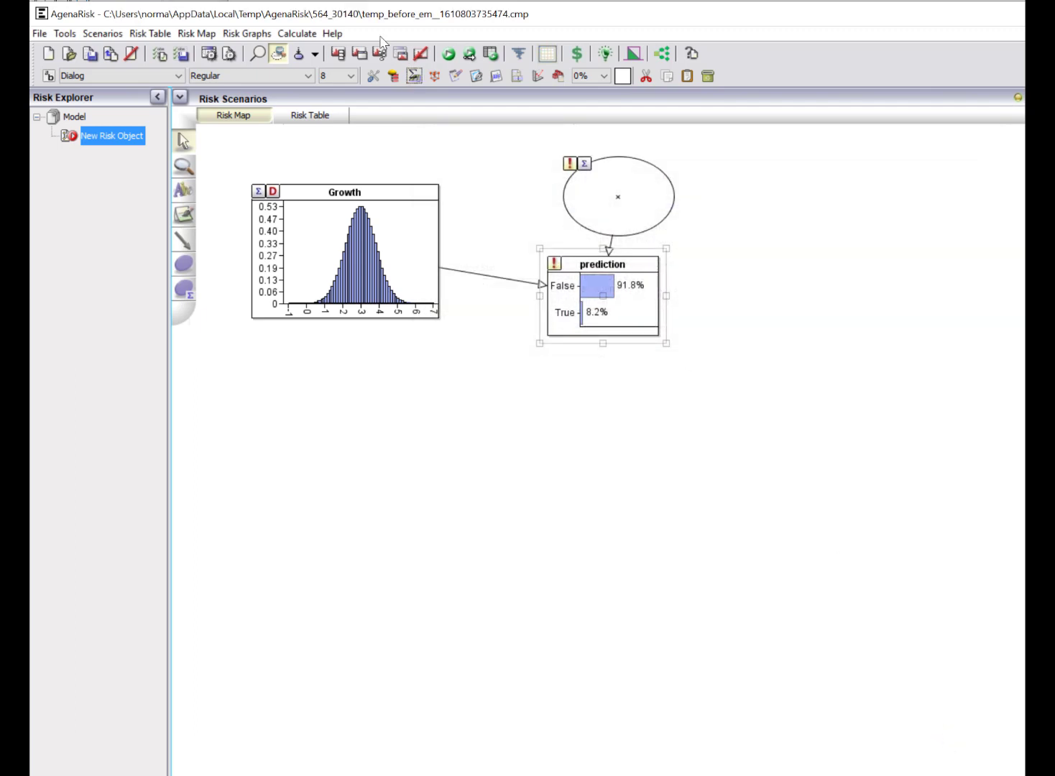
click(449, 54)
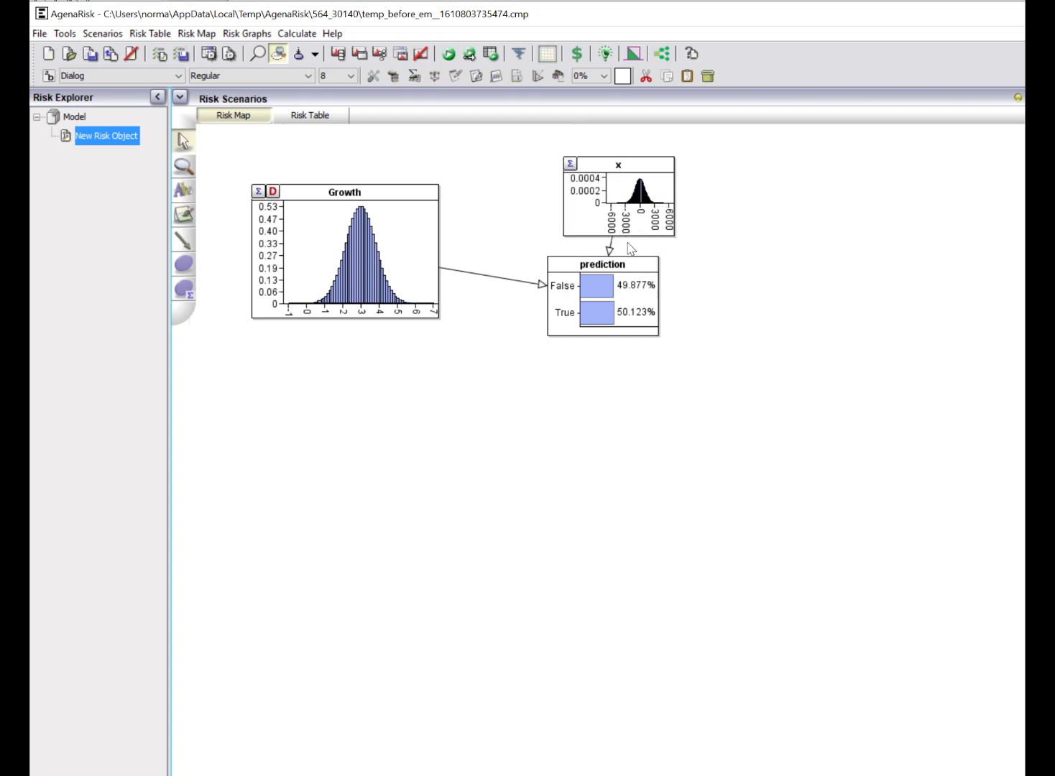
Step: Enter 4 as the x node's observation value for Scenario 1 and recalculate the model
right_click(608, 188)
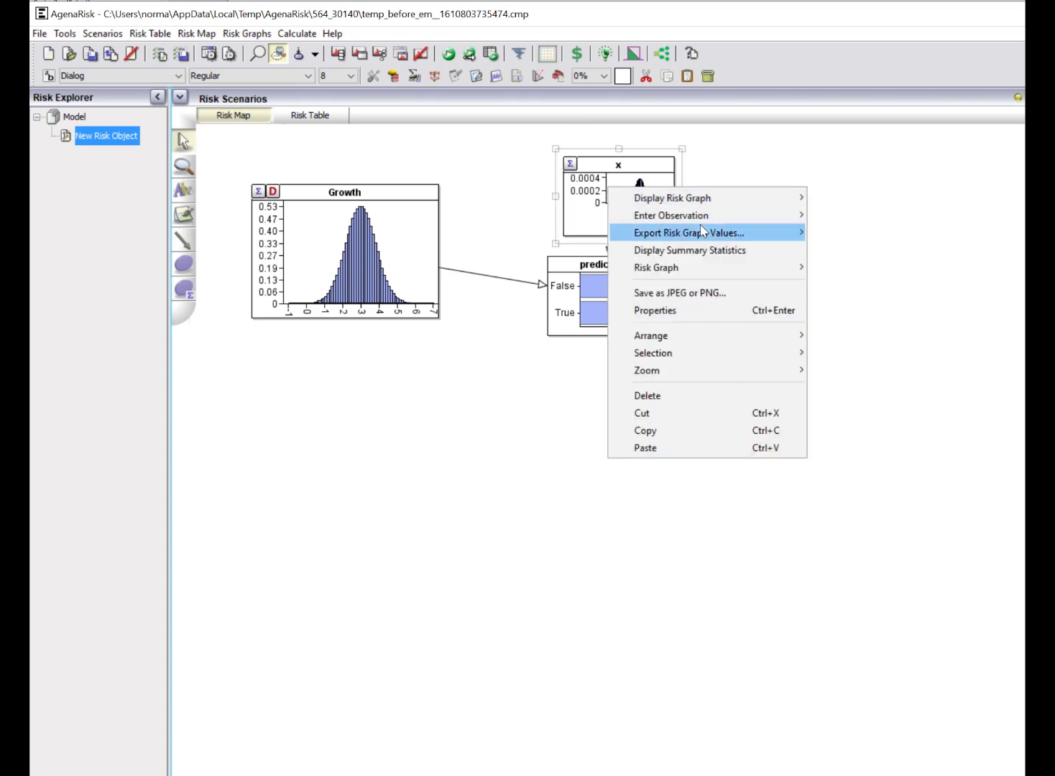
mouse_move(805, 216)
mouse_move(855, 216)
click(904, 216)
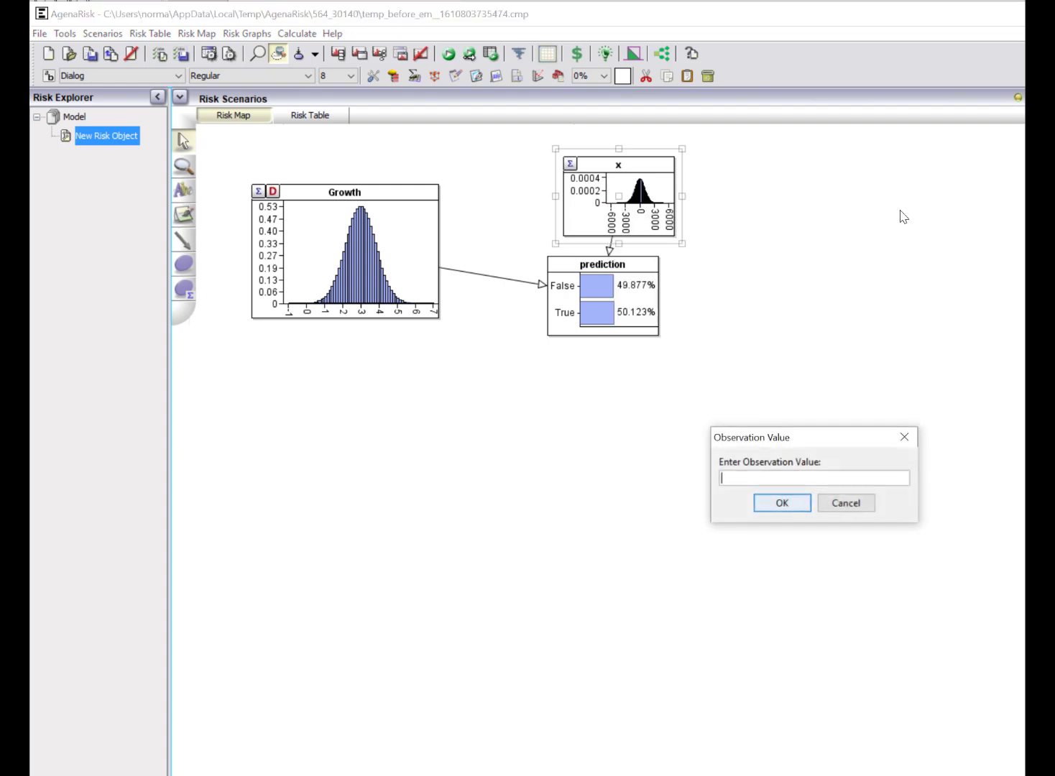
text(4)
click(776, 504)
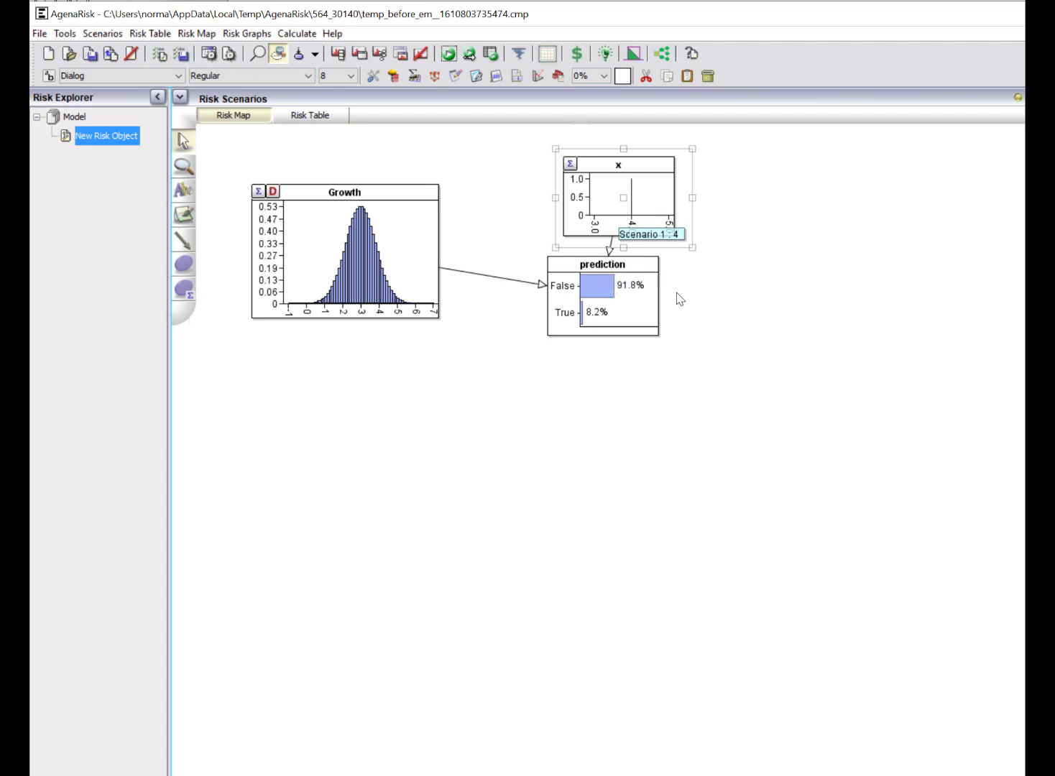
click(737, 303)
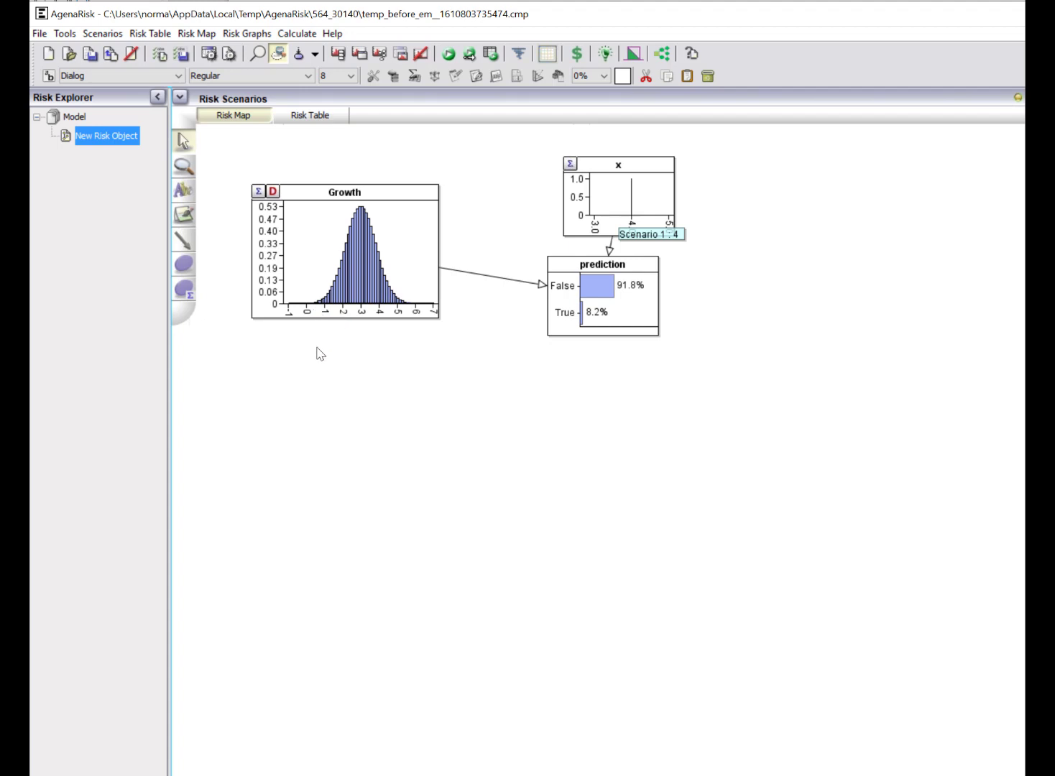
Step: Change the x node's observation value to 0 and recalculate the model
right_click(612, 191)
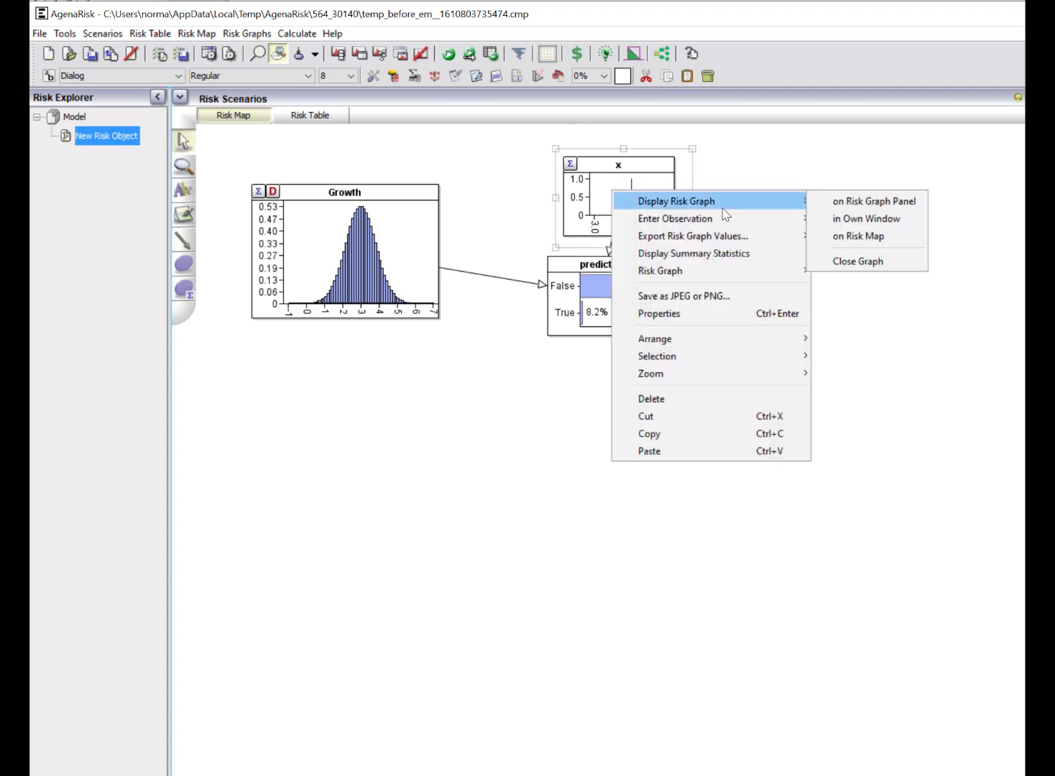
click(725, 217)
text(0)
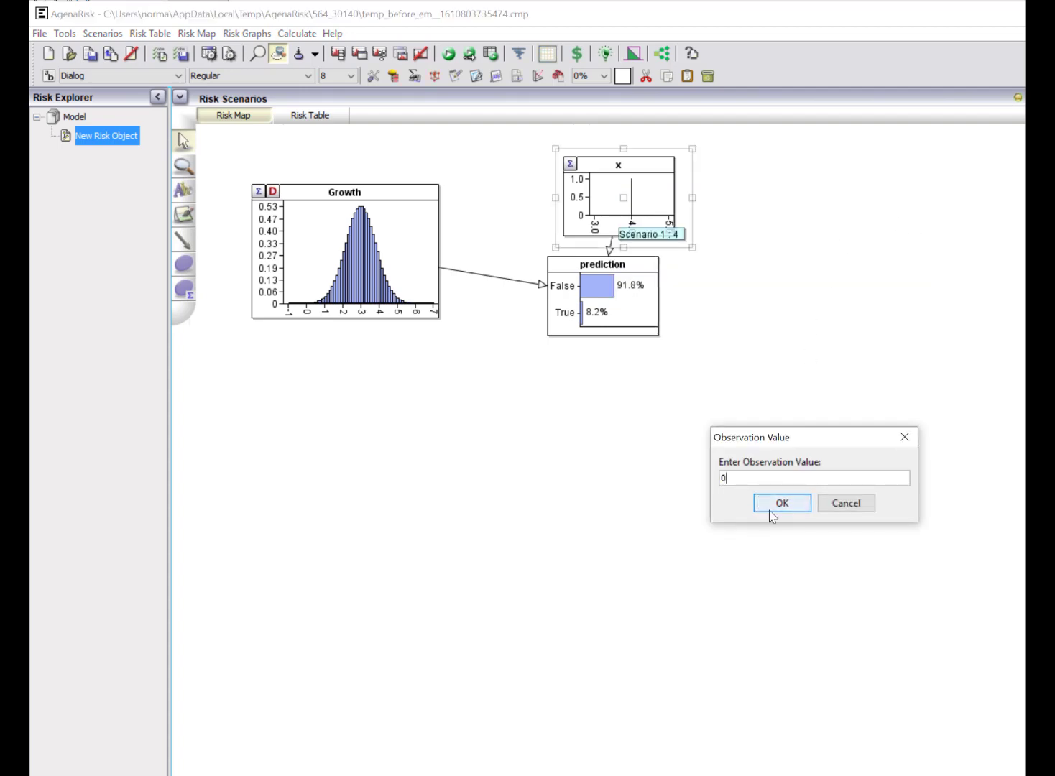
click(777, 506)
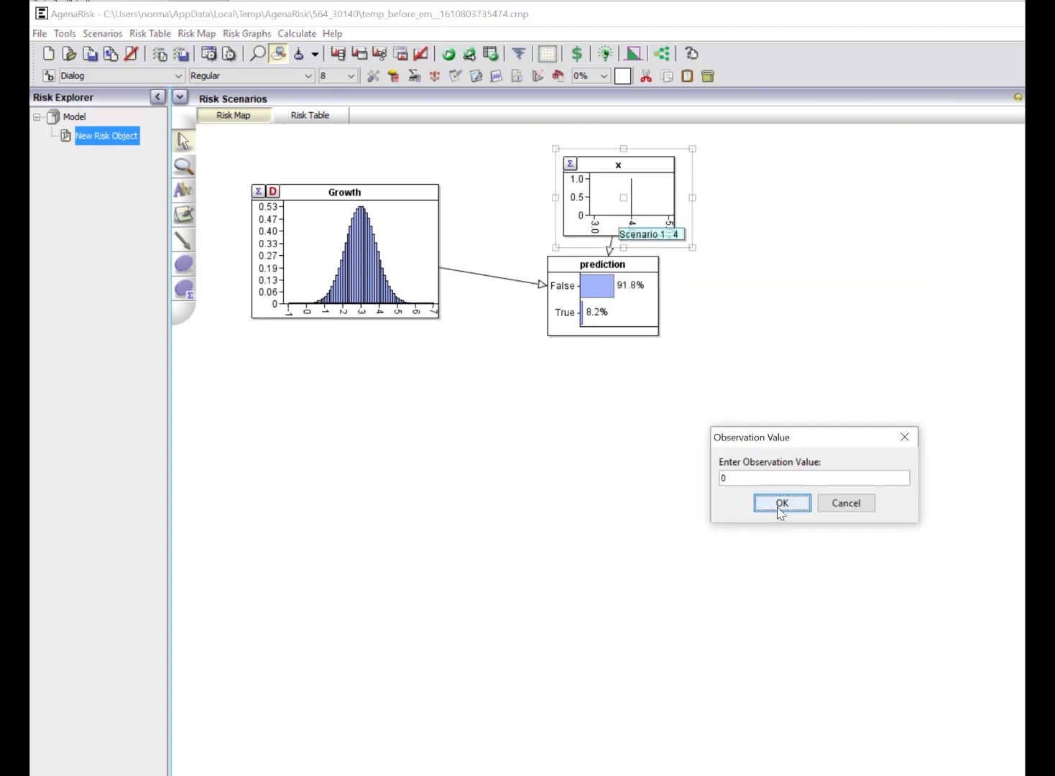
click(451, 55)
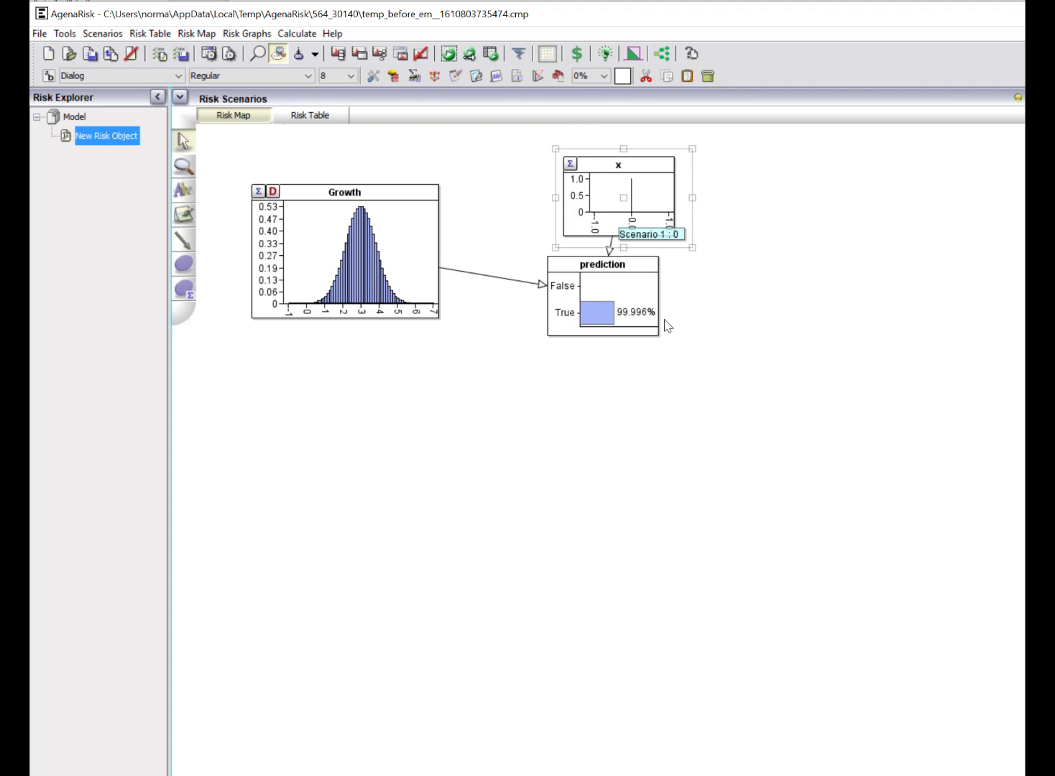
Step: Set the model graphs to round to 5 decimal places and lower the minimum probability value displayed by adding two decimal zeros
click(228, 54)
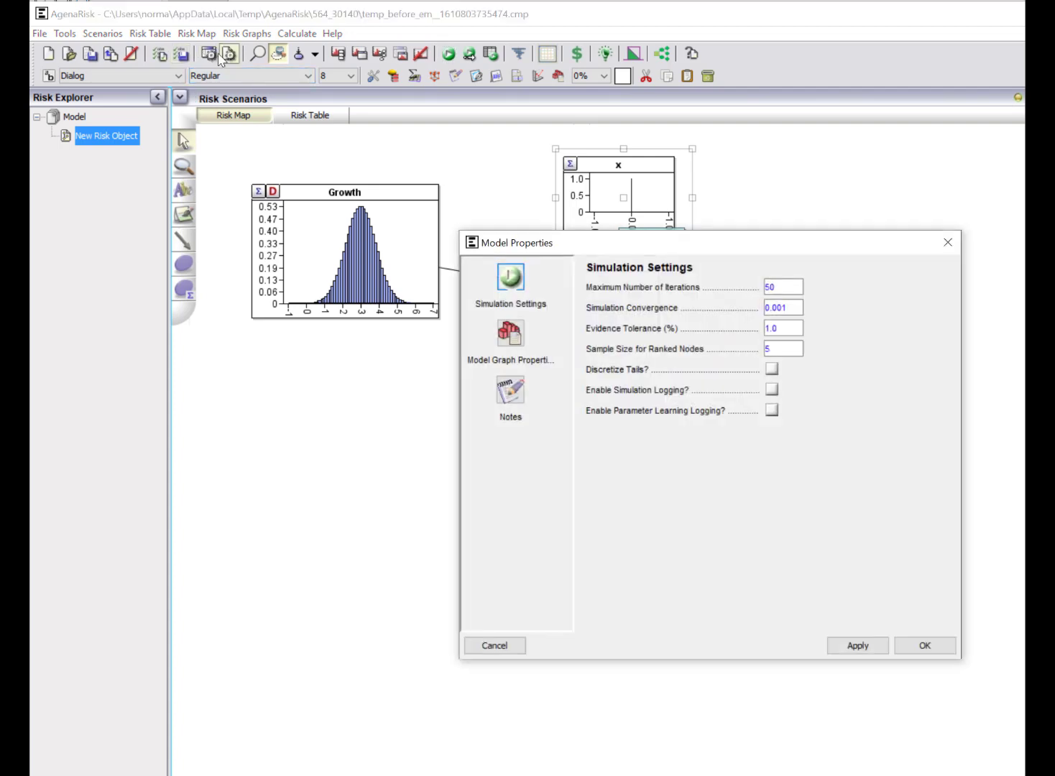
click(522, 335)
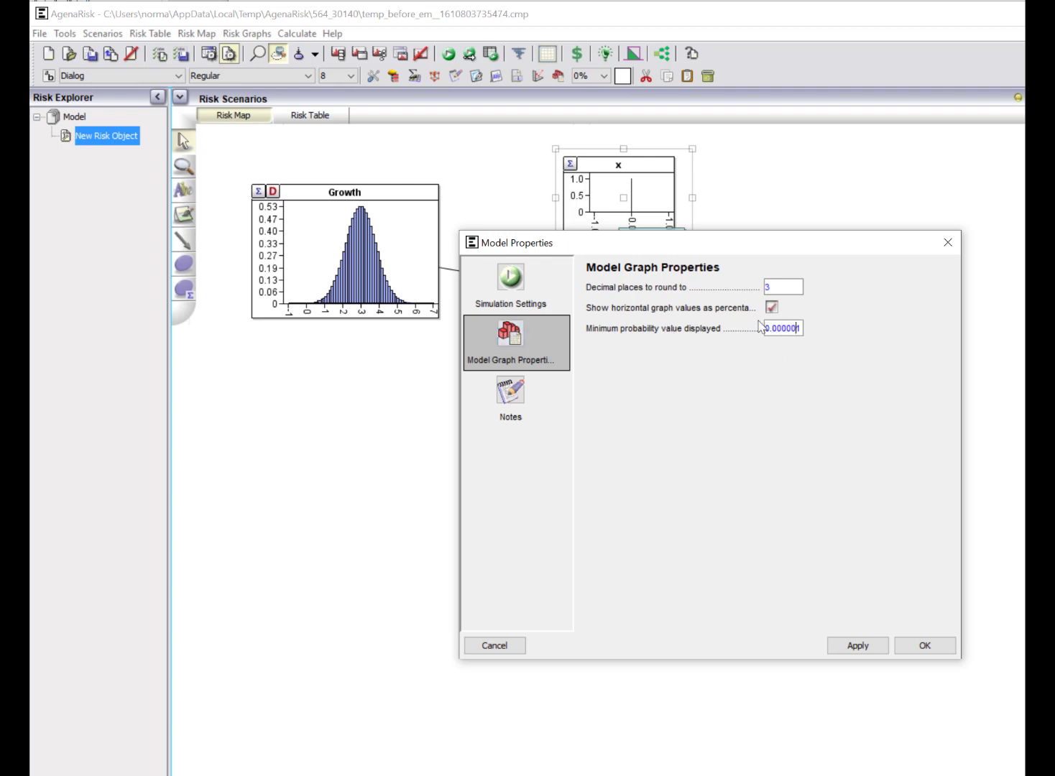
text(00)
click(763, 286)
text(5)
click(848, 646)
click(923, 651)
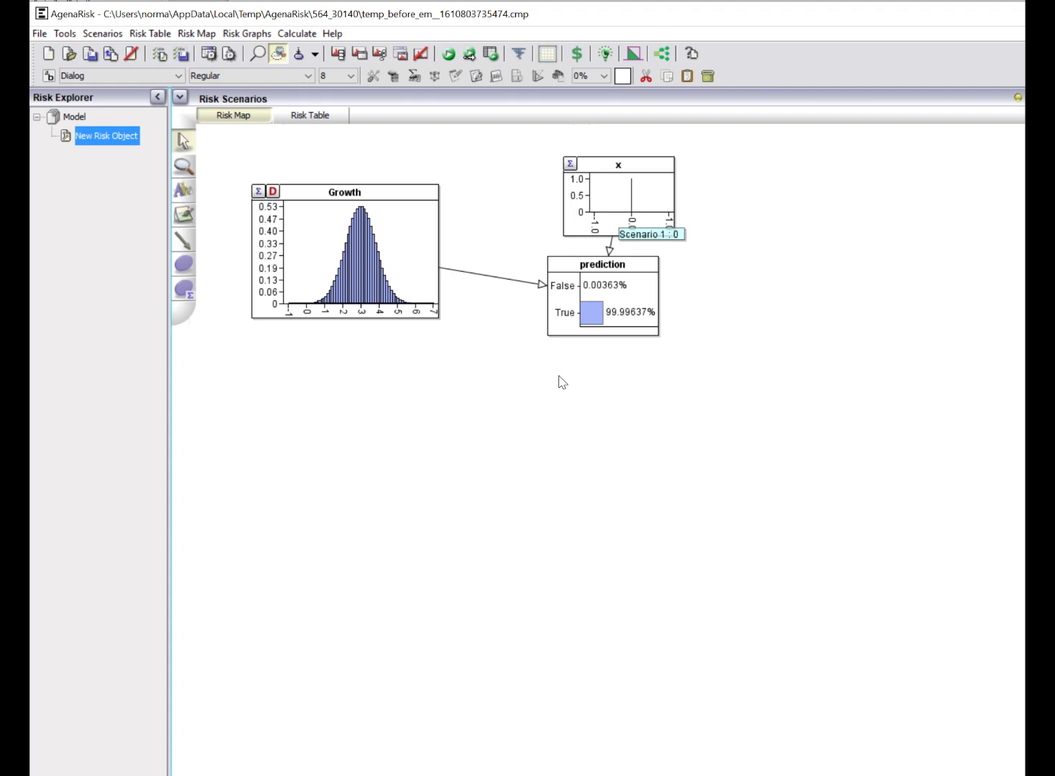
Step: Enter 2 as the x node's Scenario 1 observation value and recalculate the model
right_click(603, 208)
mouse_move(643, 230)
mouse_move(841, 230)
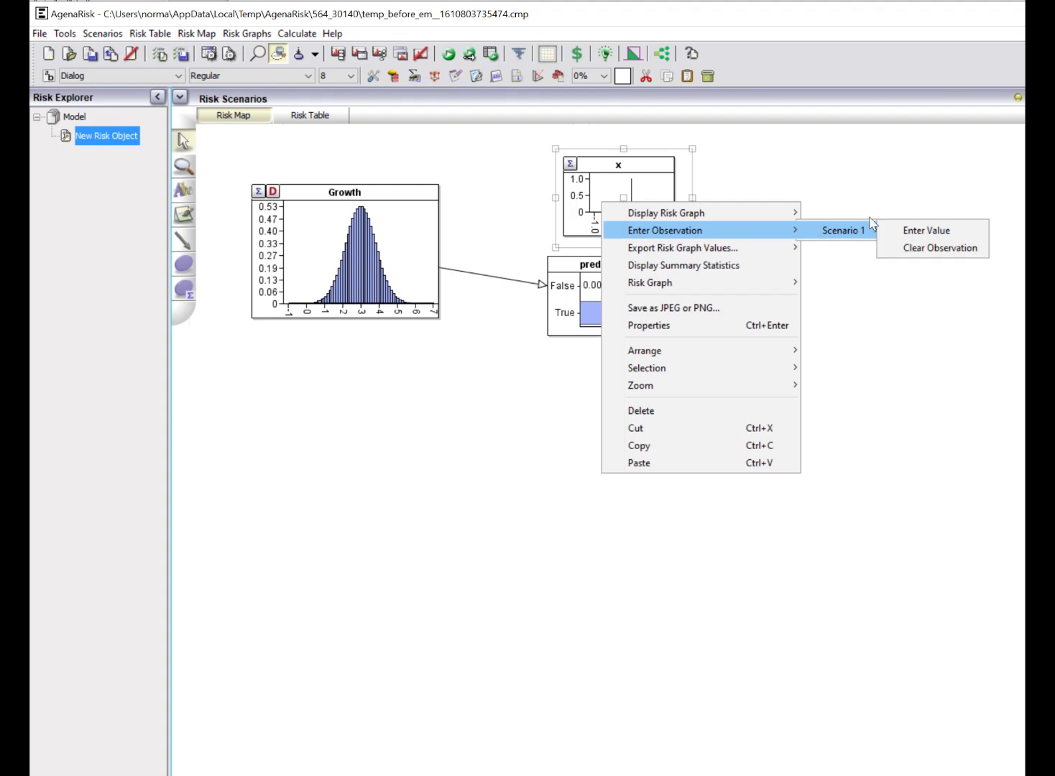
click(899, 230)
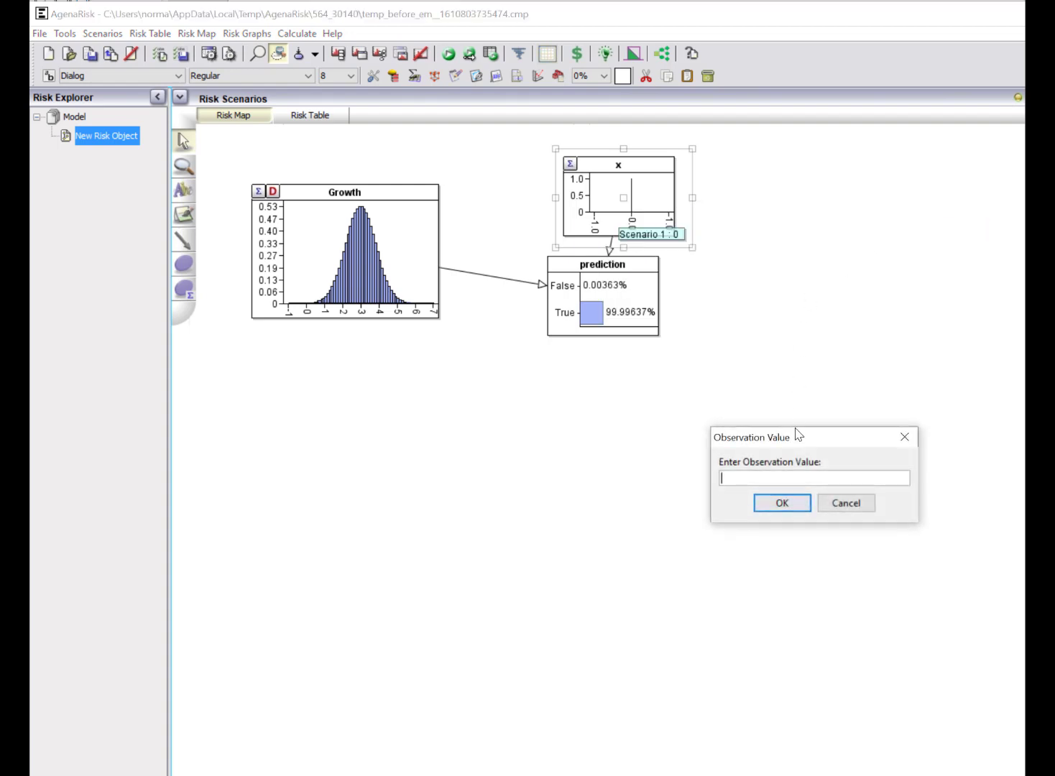
text(2)
click(785, 504)
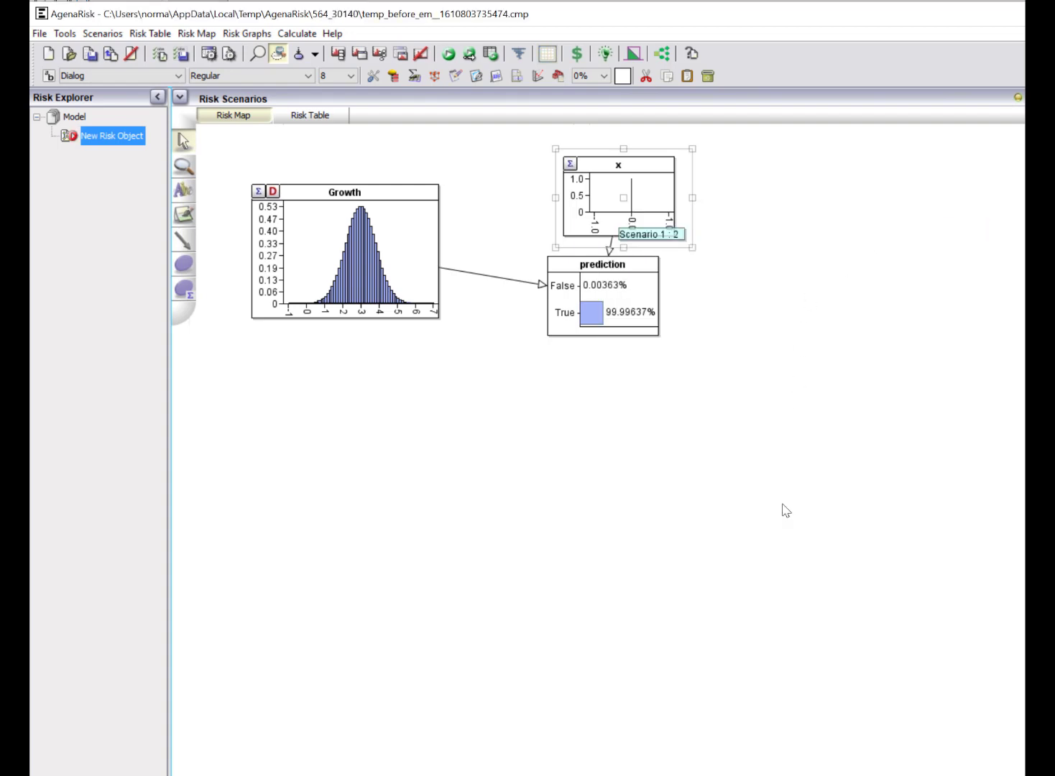
click(449, 53)
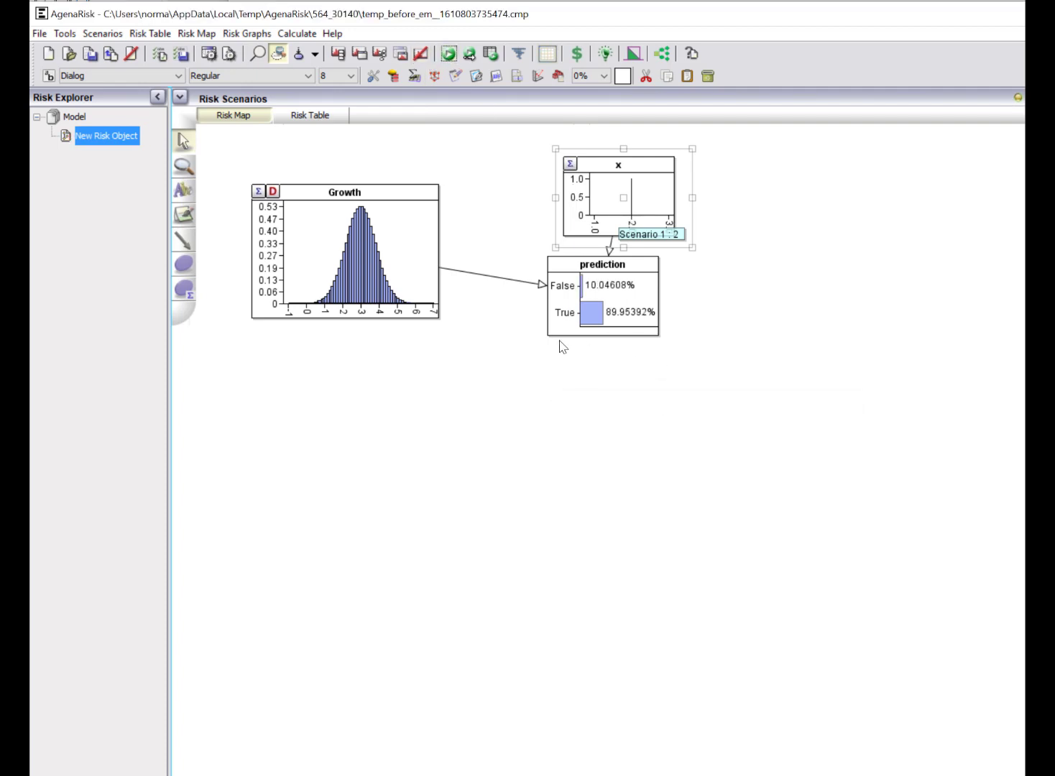
Step: Enable the lower and upper percentile summary statistics in the Growth node's graph defaults
click(318, 278)
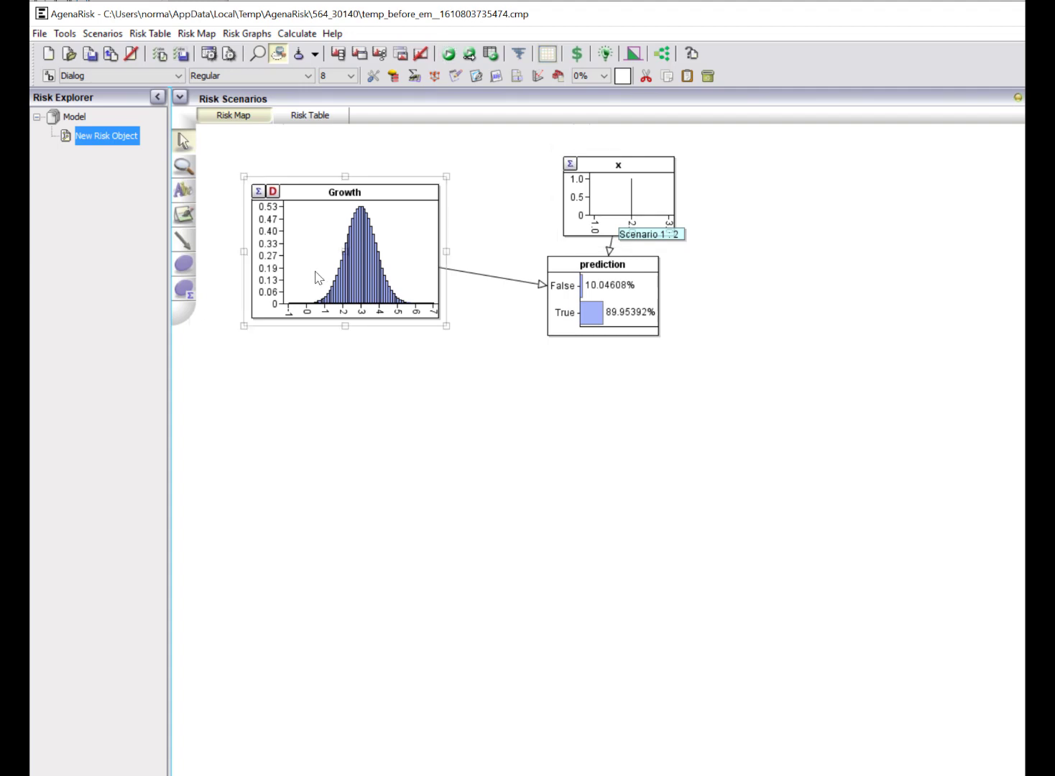
right_click(316, 271)
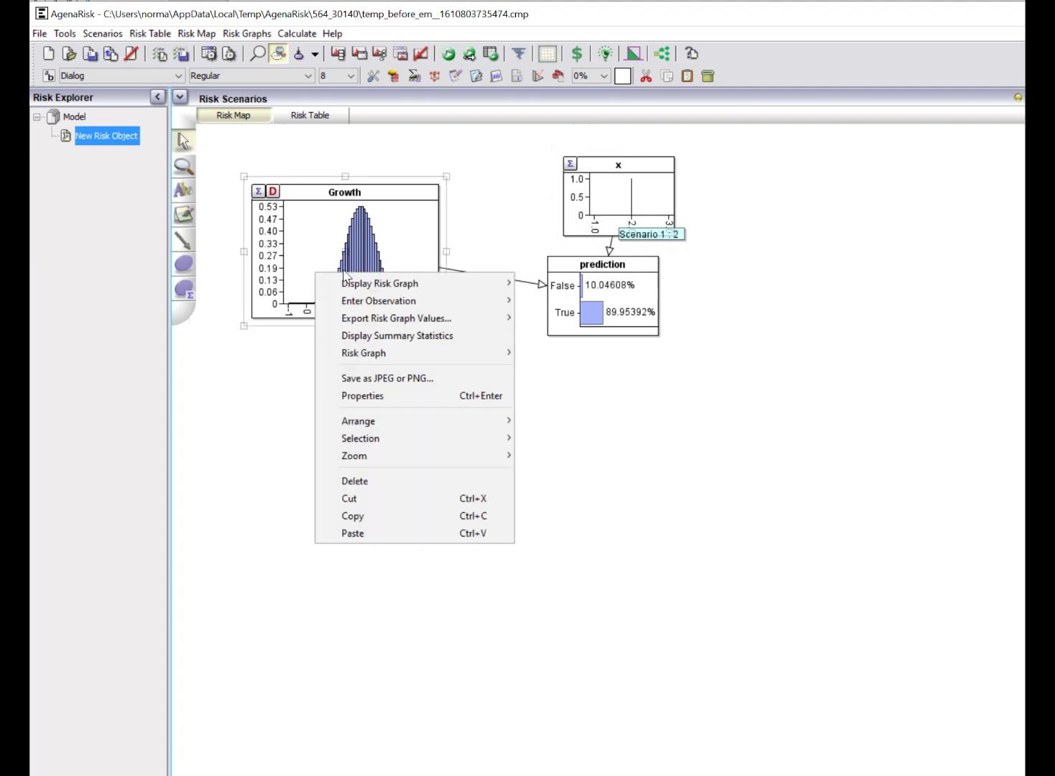
click(361, 396)
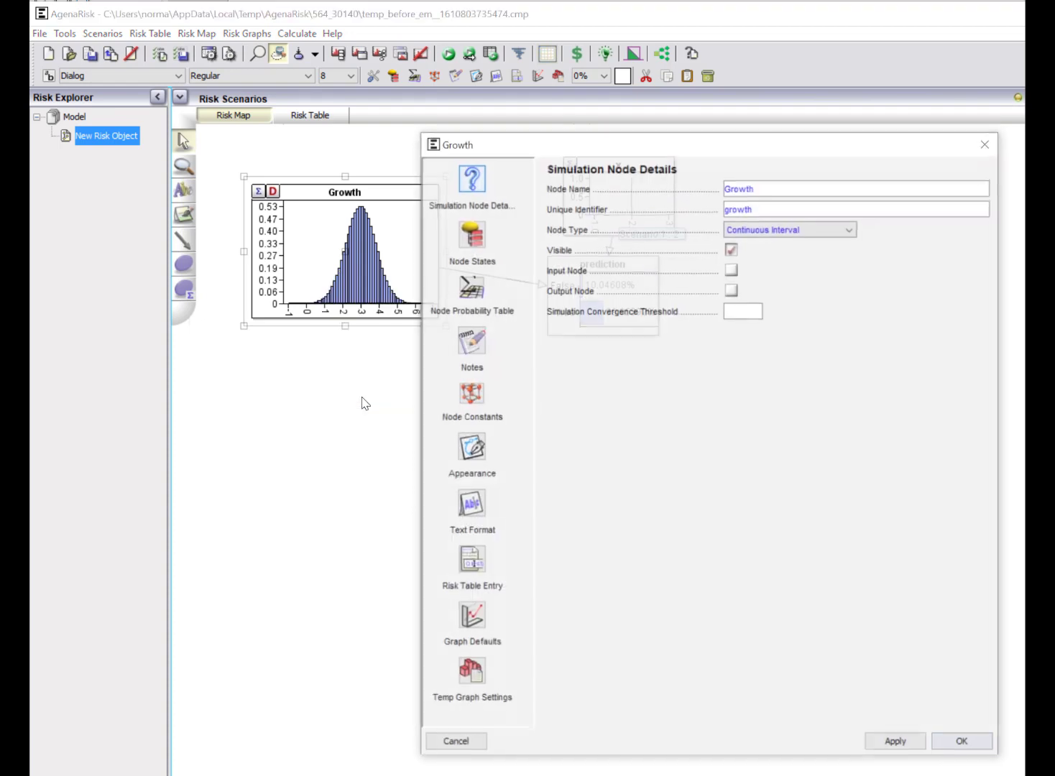
click(483, 627)
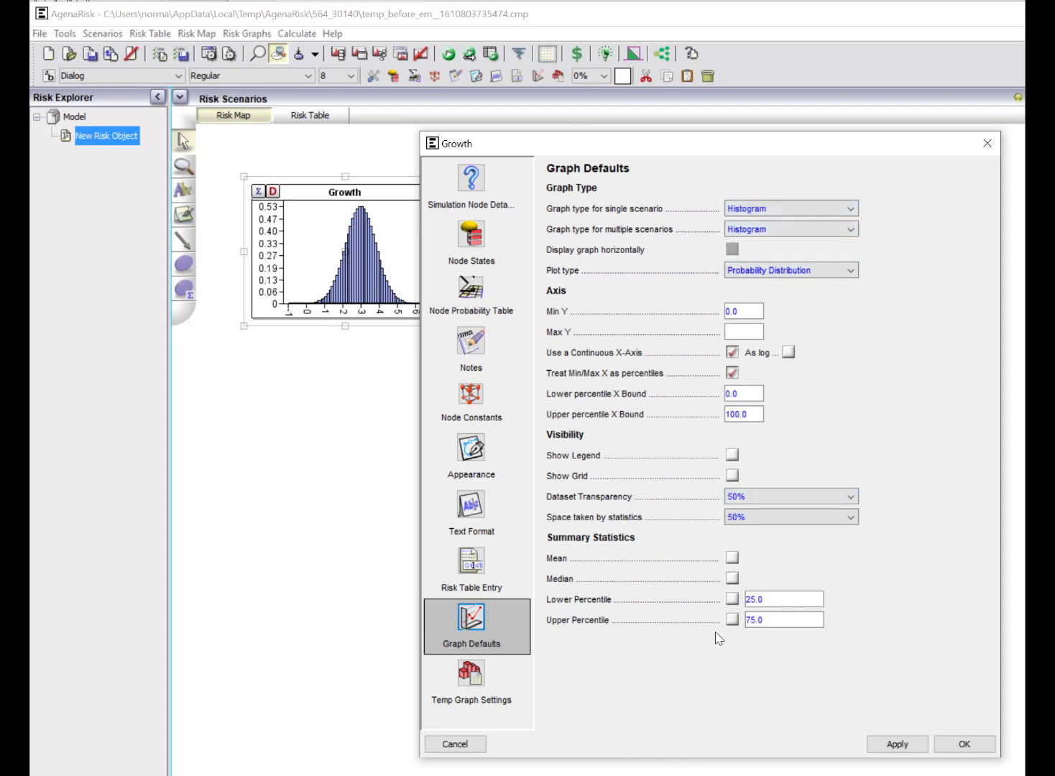
click(732, 600)
click(733, 621)
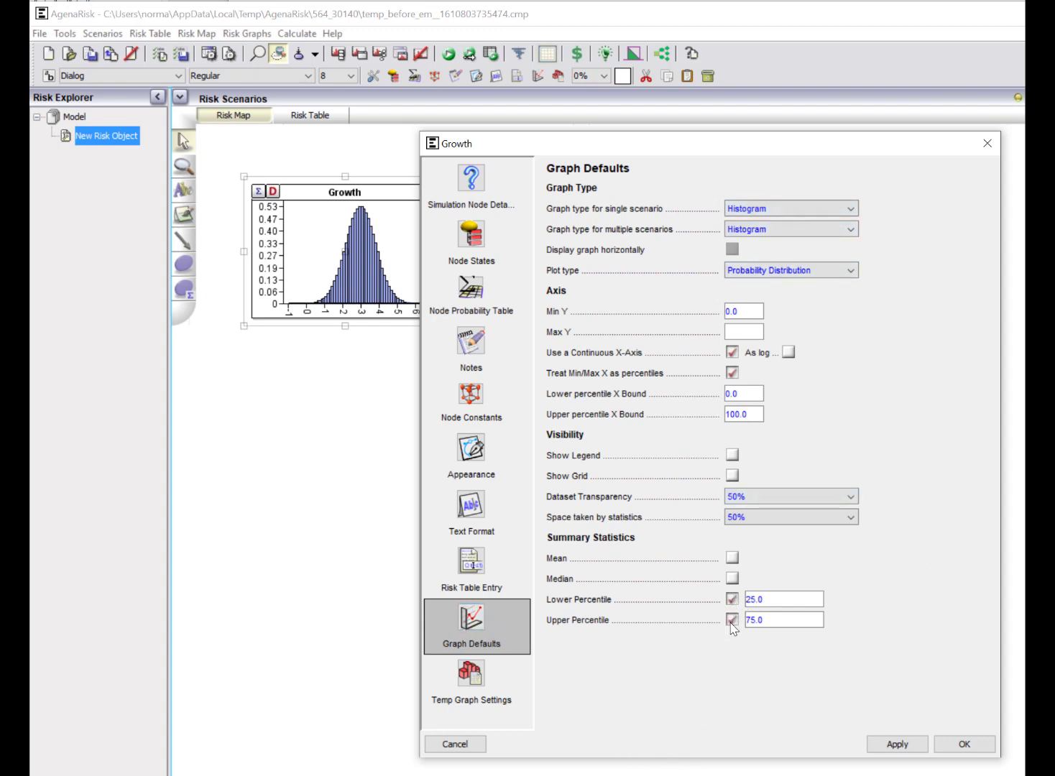
Step: Set the Growth graph's lower percentile to 1 and upper percentile to 99, and check the upper percentile's value on the graph
double_click(768, 597)
text(1)
double_click(772, 622)
text(99)
click(897, 745)
click(964, 745)
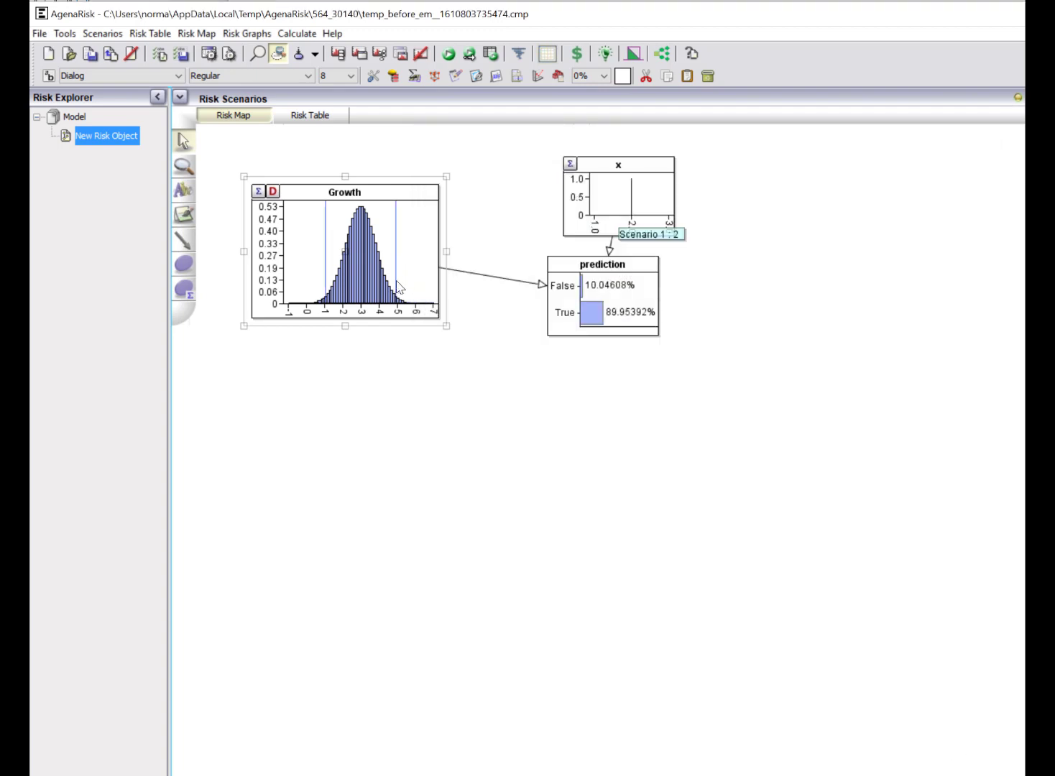
mouse_move(398, 261)
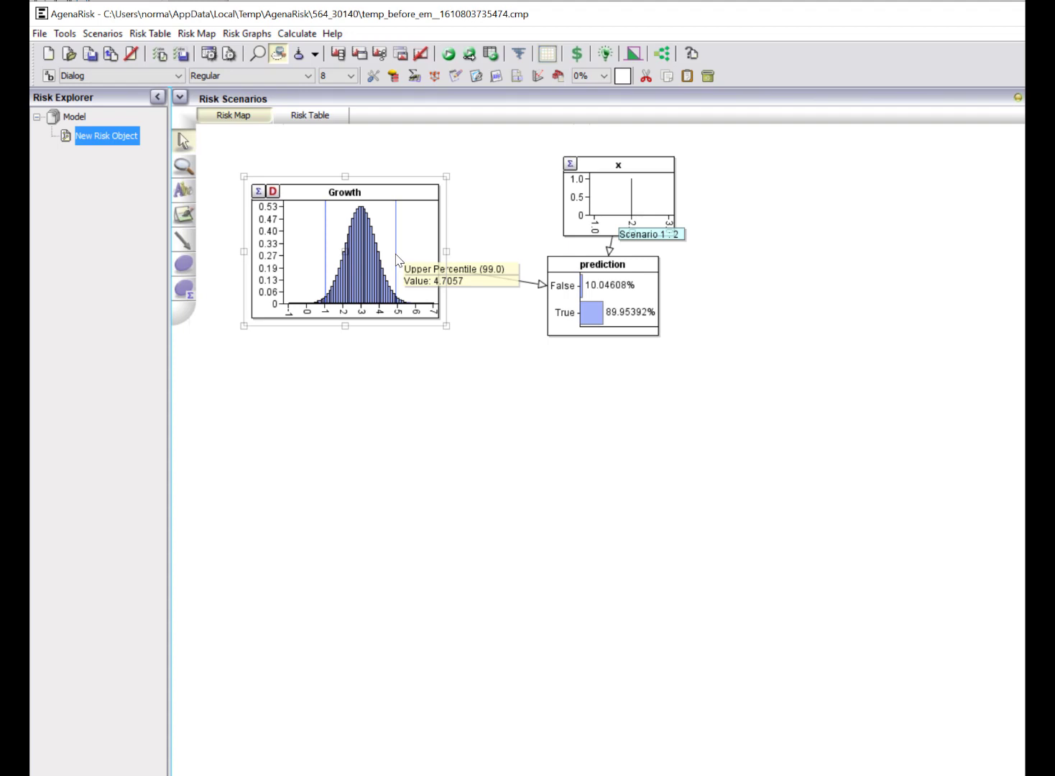
Step: Enter False as the prediction node's observation for Scenario 1 and recalculate the model
click(701, 603)
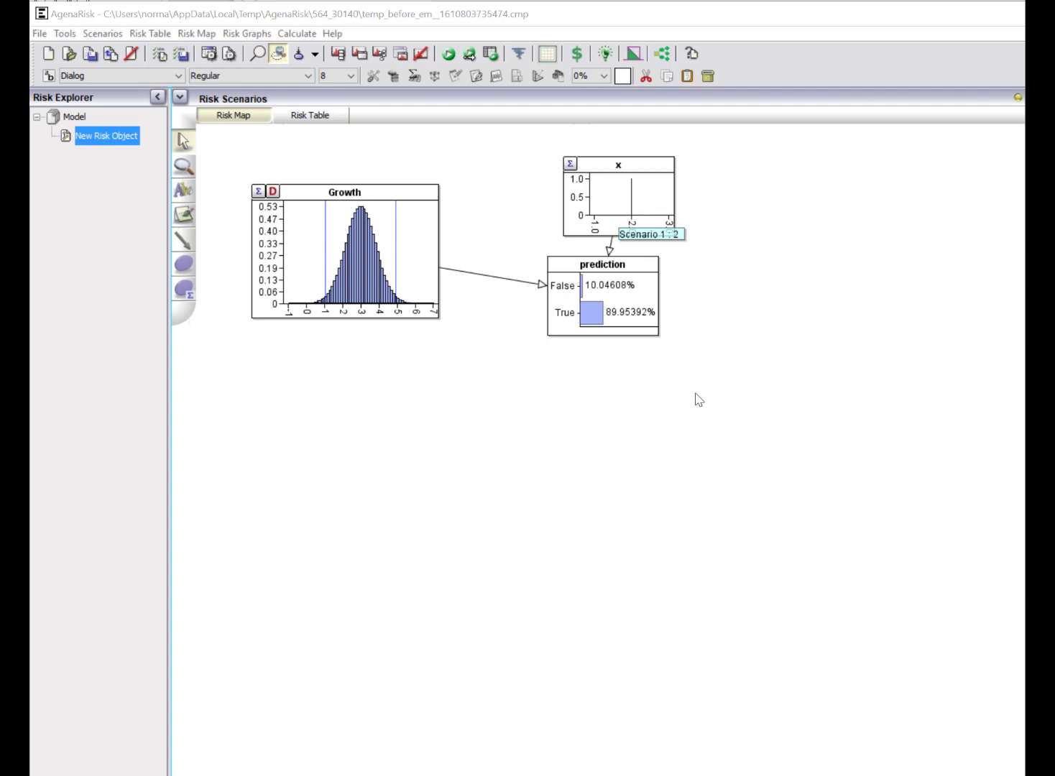
right_click(634, 318)
mouse_move(689, 340)
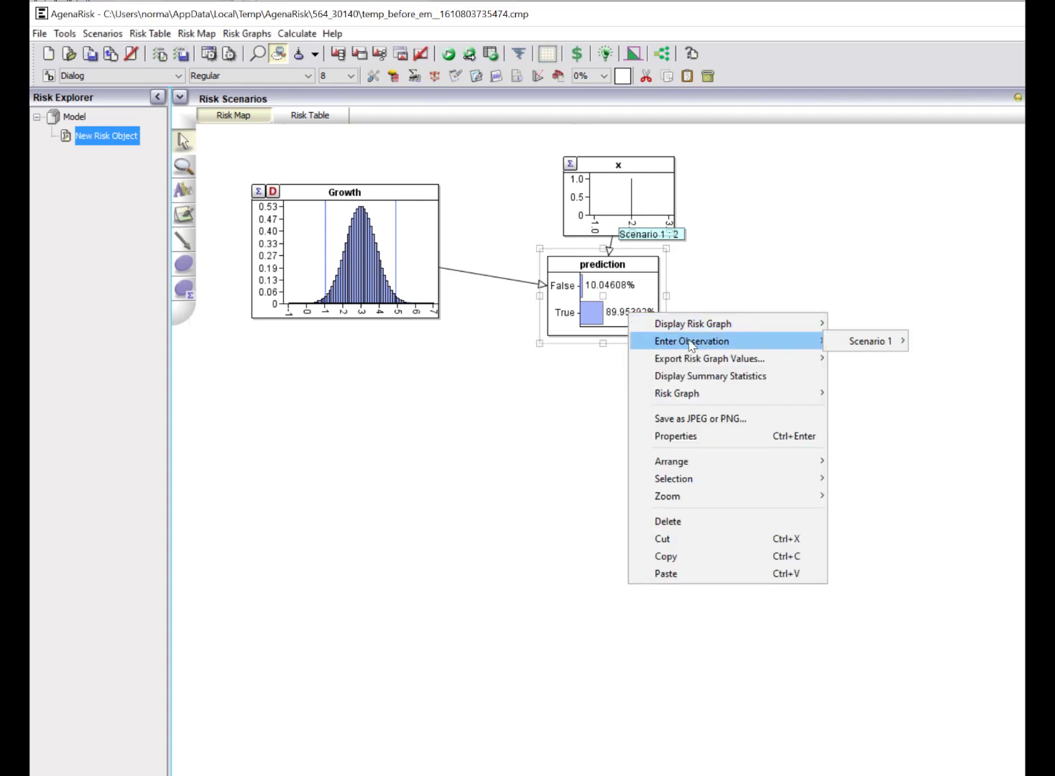
mouse_move(838, 341)
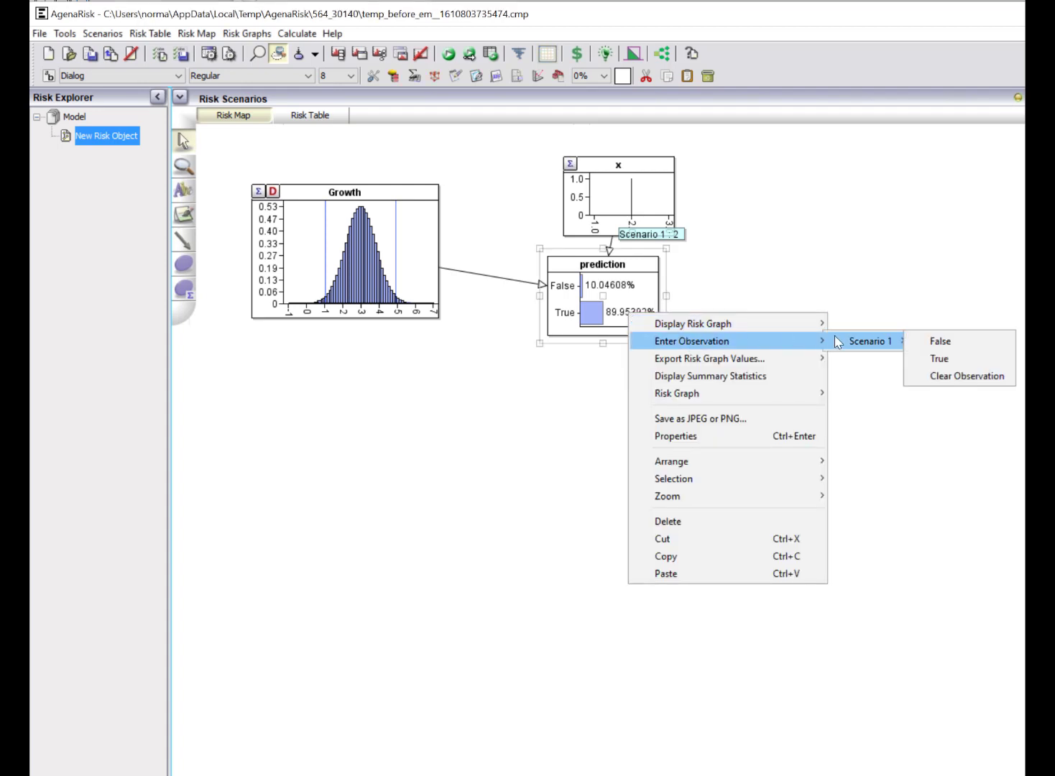
click(942, 342)
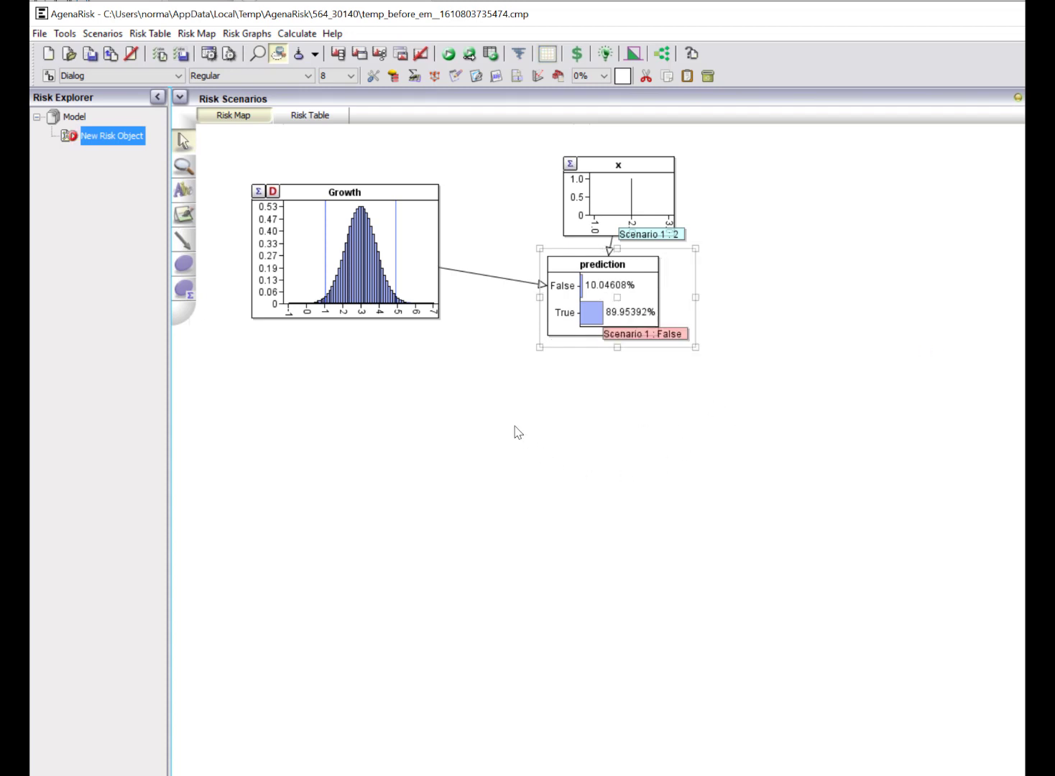
click(448, 54)
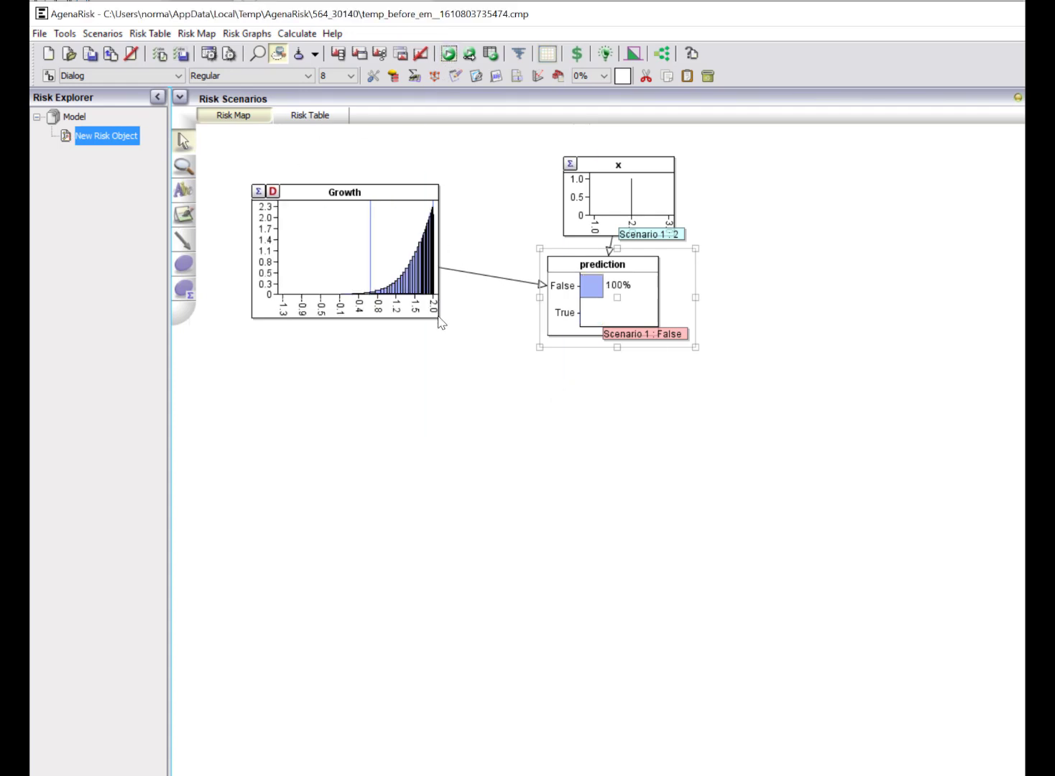